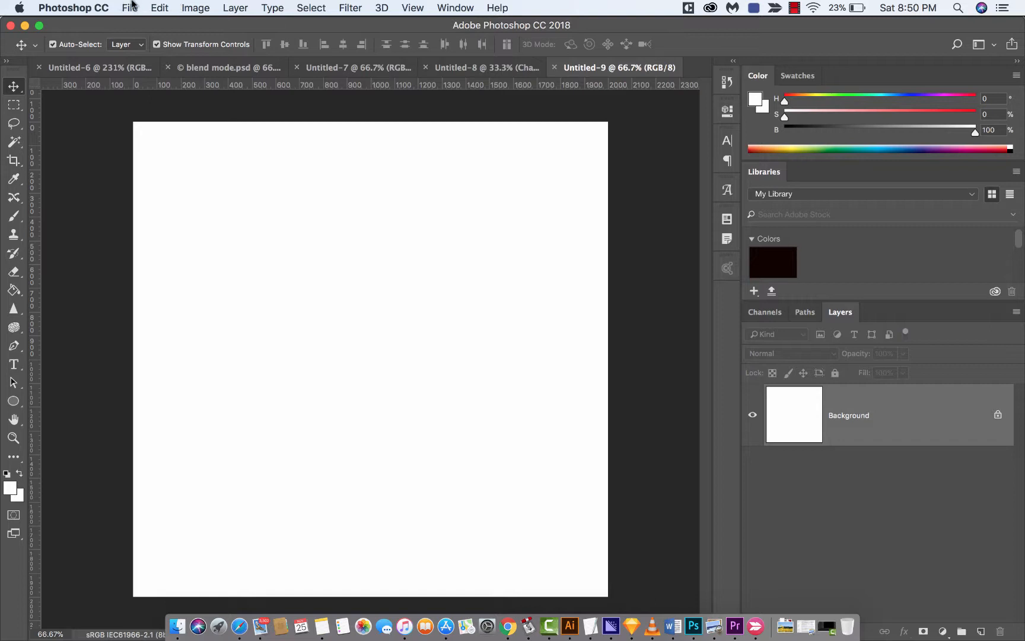
Create a new document from the Grunge Paper Textures template in the Art & Illustration category
left_click(132, 6)
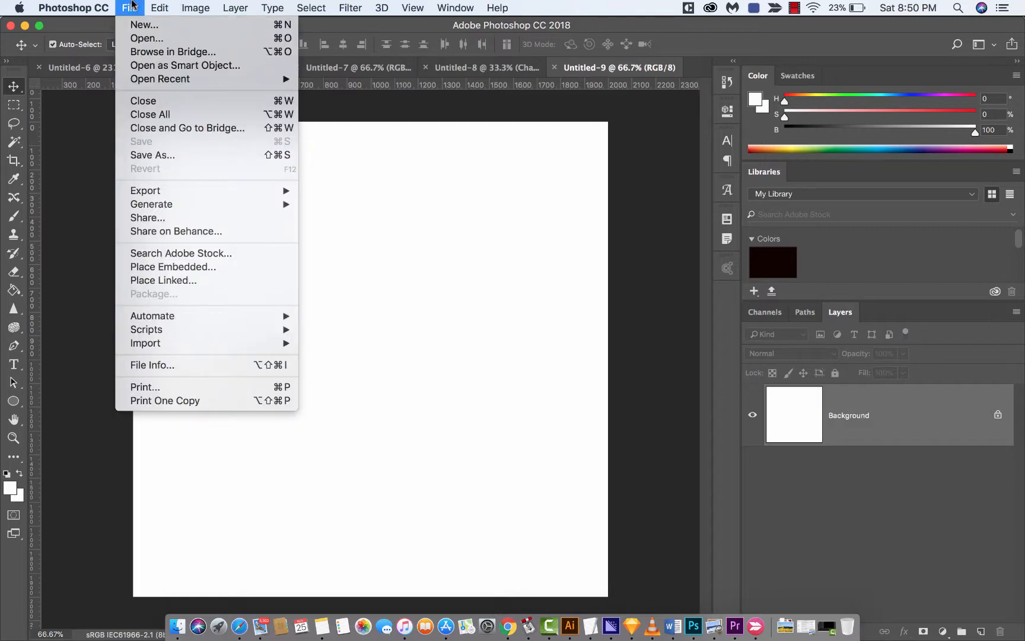
left_click(144, 24)
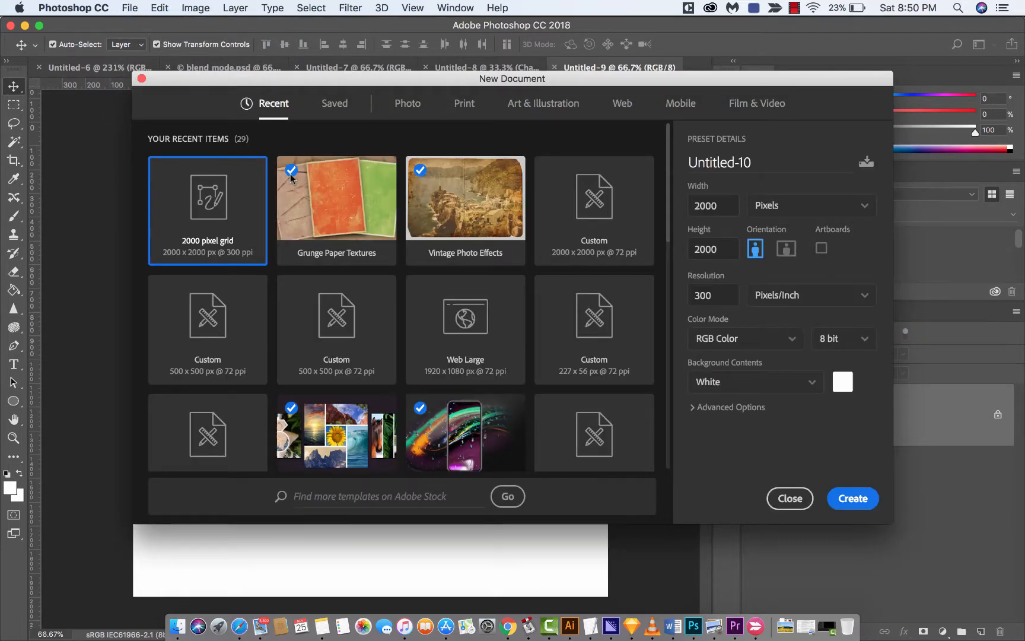
left_click(526, 107)
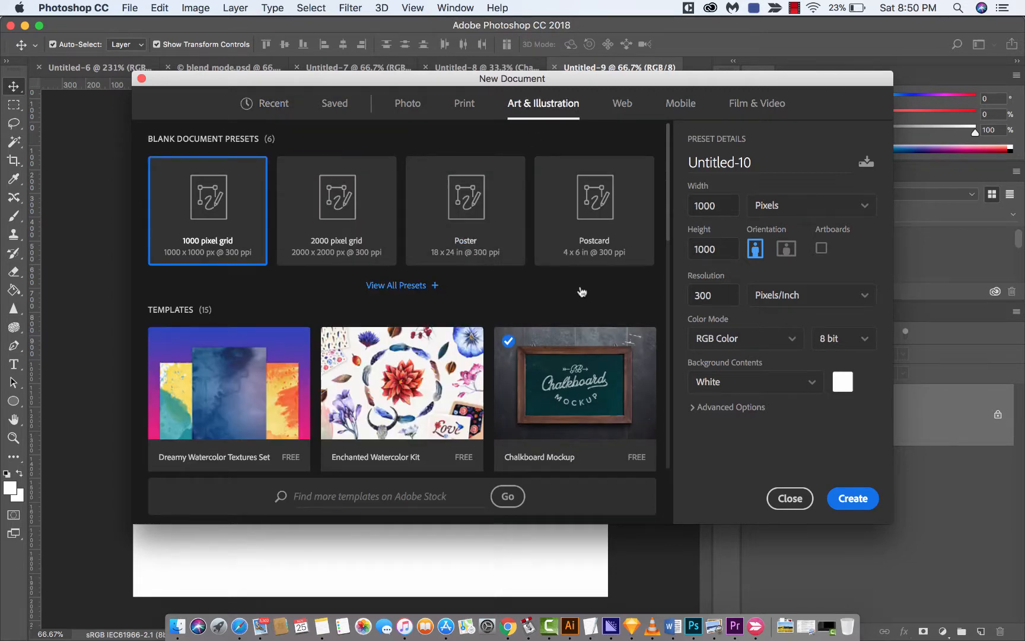
scroll(584, 290, "down", 1)
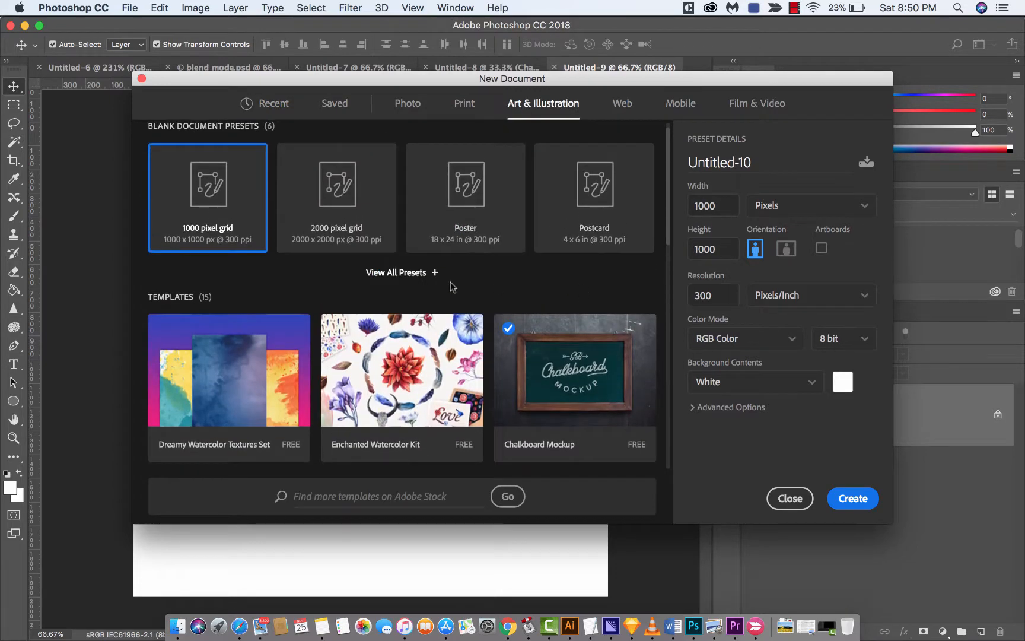
left_click(407, 273)
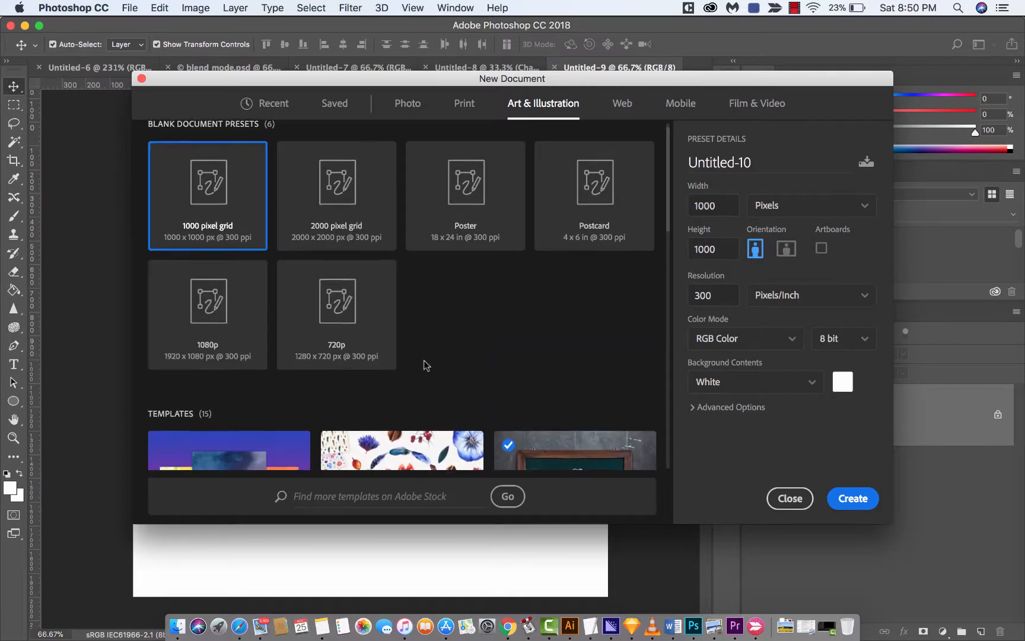
scroll(424, 359, "down", 5)
scroll(415, 309, "down", 6)
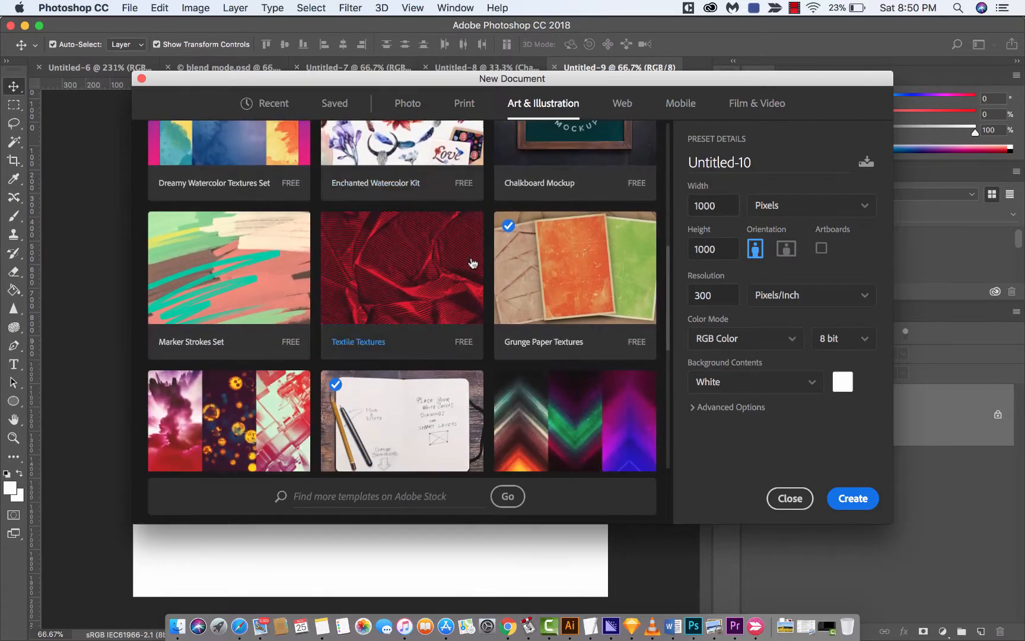
left_click(579, 271)
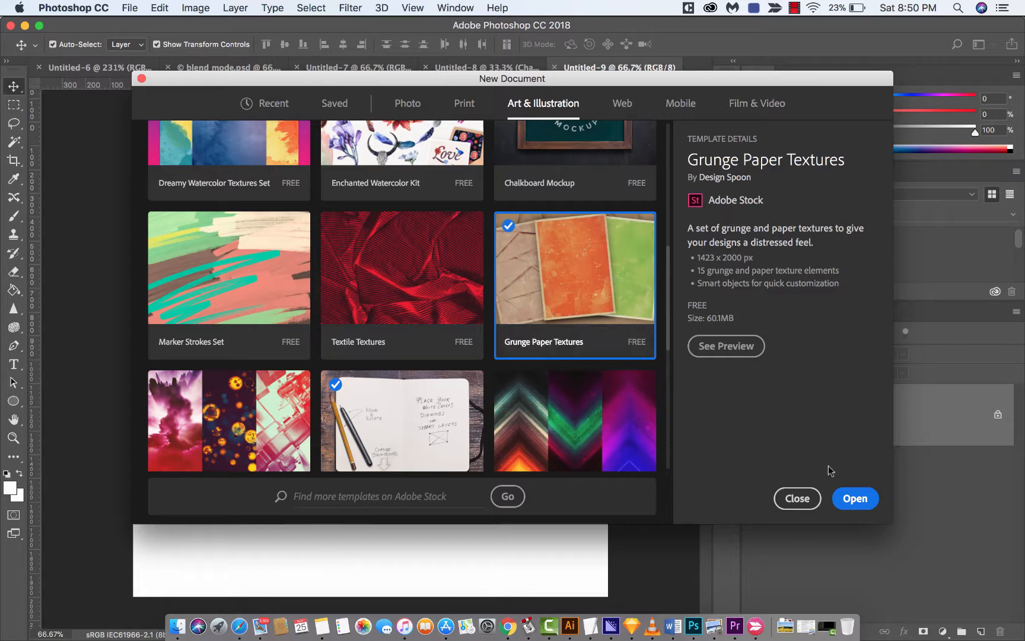
left_click(855, 500)
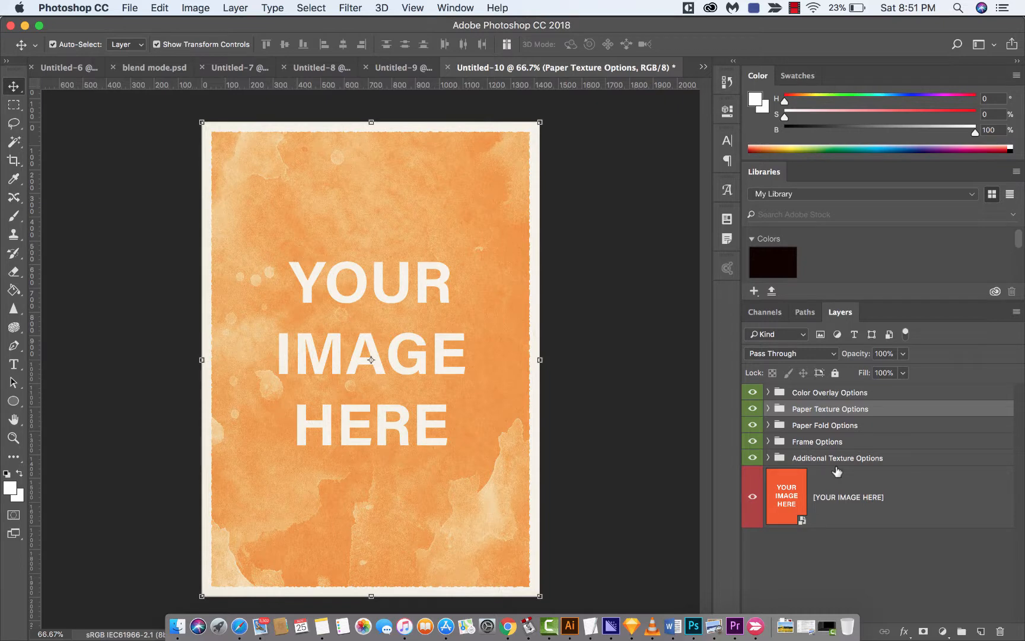
Open the contents of the [YOUR IMAGE HERE] smart object, leaving the missing AcuminPro Bold font unresolved
left_click(835, 493)
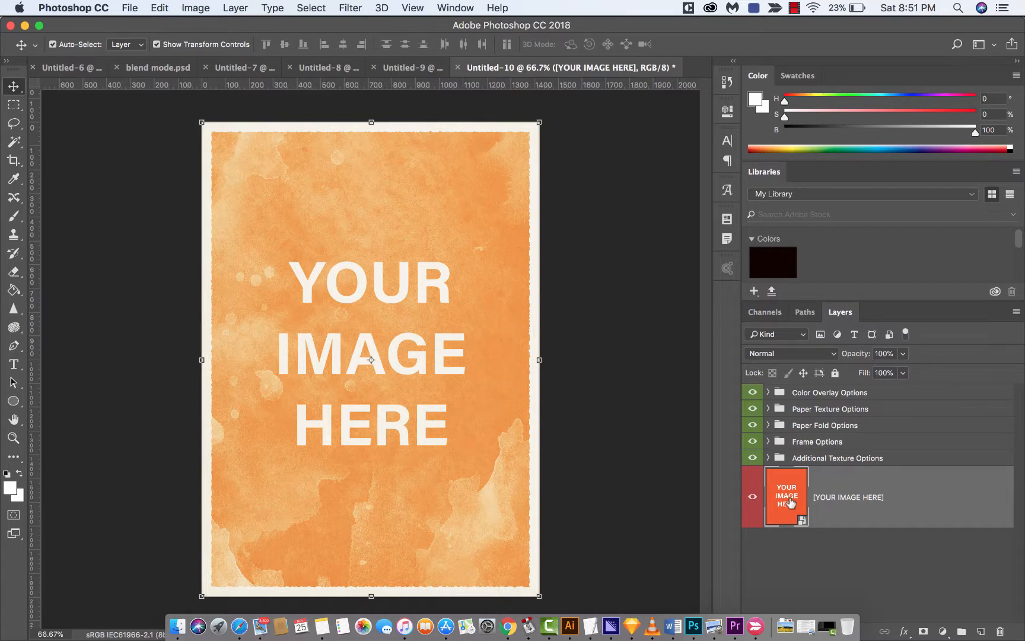
double_click(791, 502)
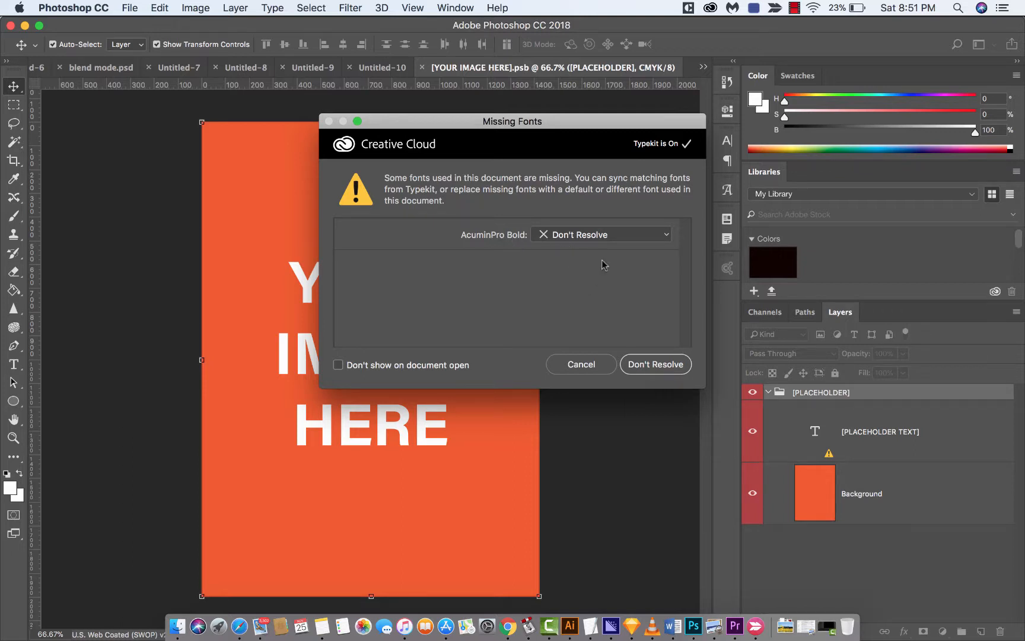
left_click(645, 363)
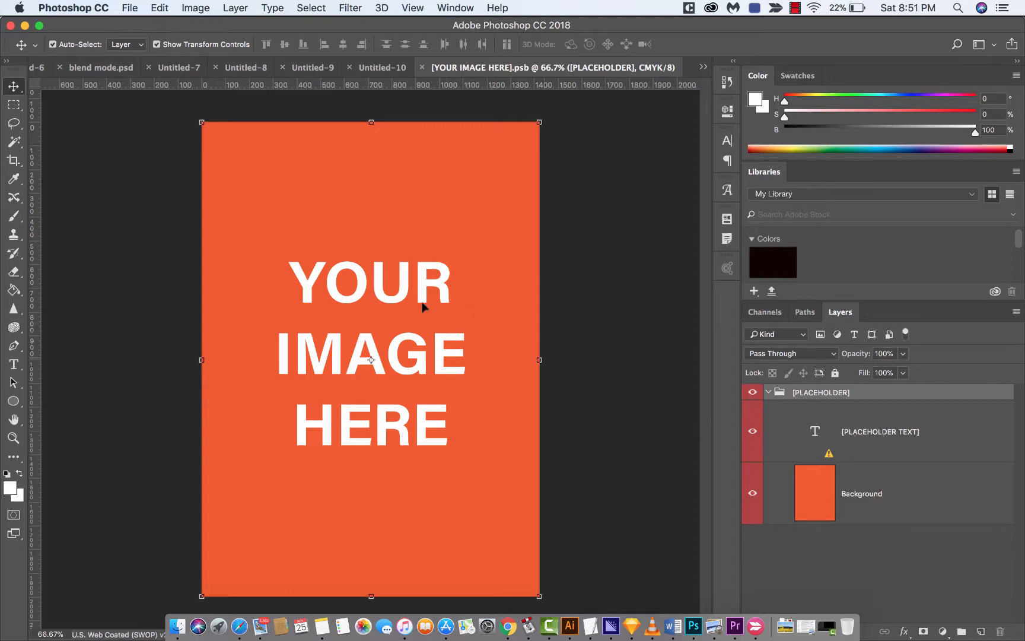
Place eiffel.jpg as an embedded image in the smart object, accepting the default Camera Raw settings
left_click(130, 7)
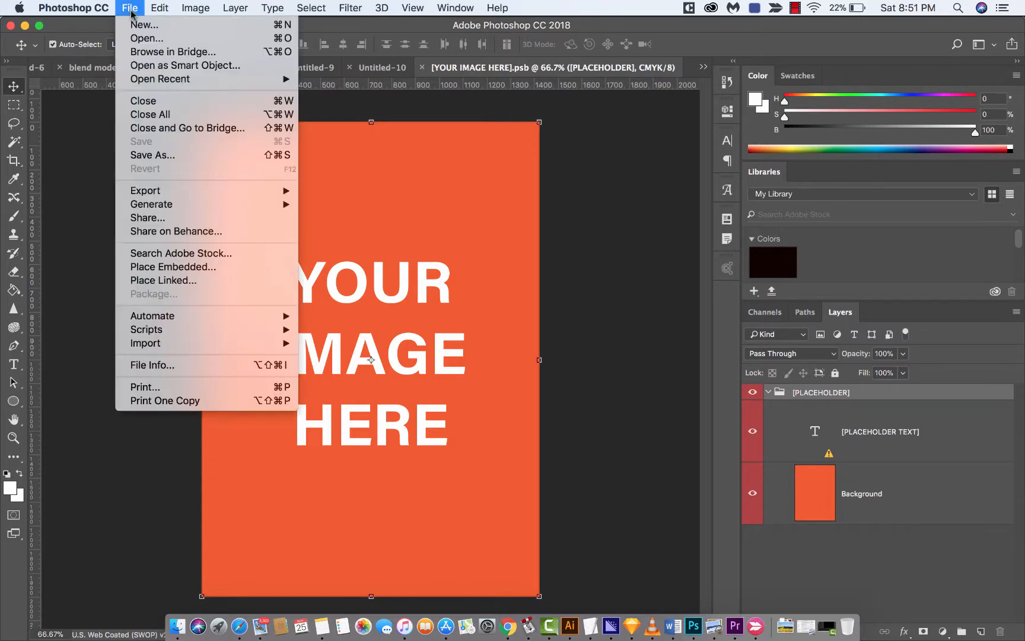
left_click(155, 266)
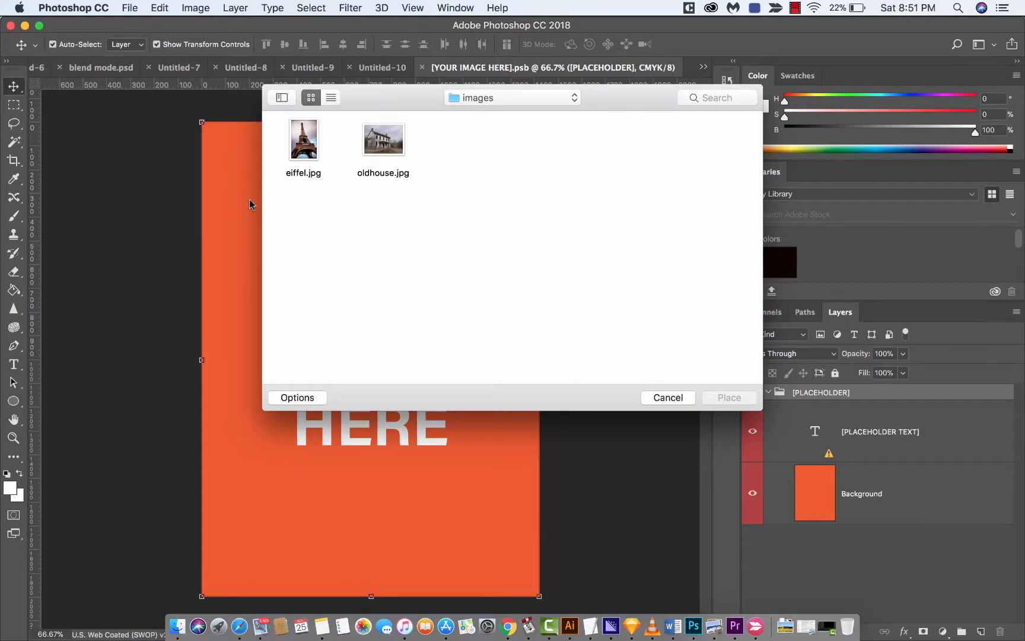
left_click(305, 159)
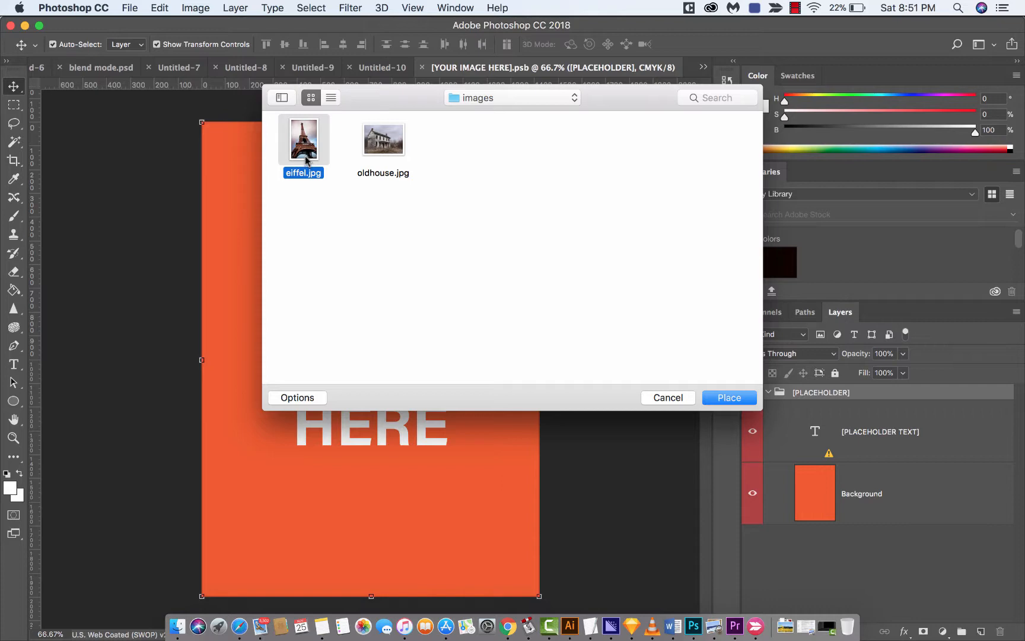
left_click(729, 397)
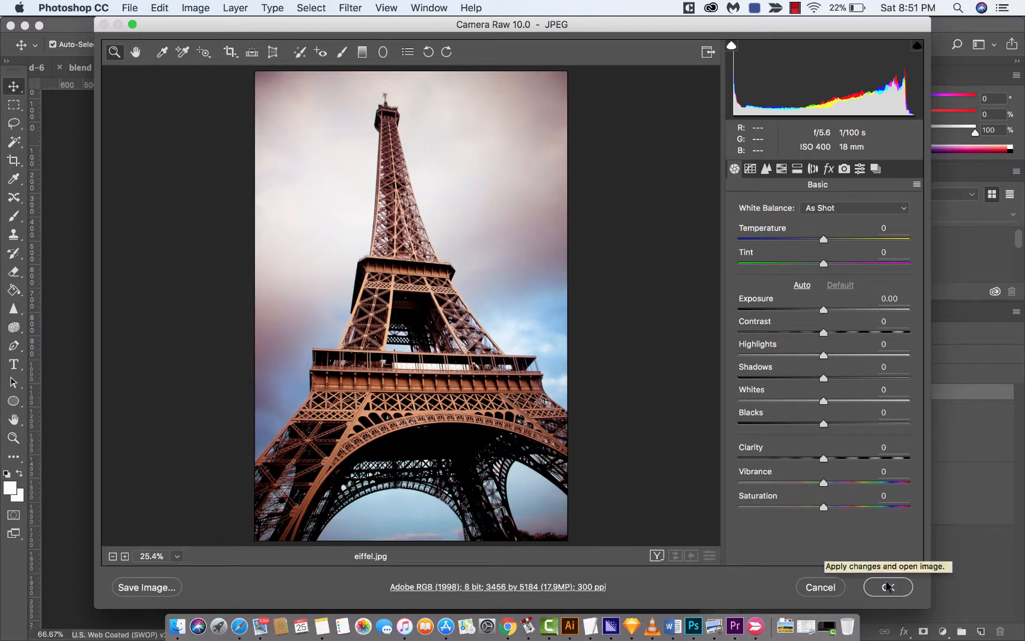
left_click(889, 587)
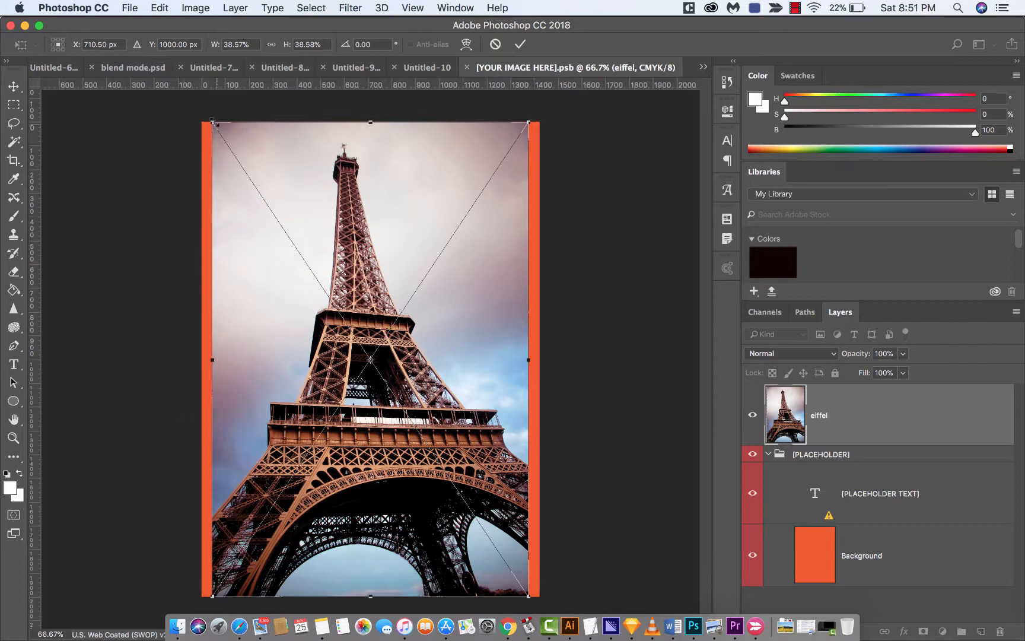
Scale the placed photo to about 42% so it covers the canvas, centre it at about X 695 px, Y 956 px, and deselect it
left_click_drag(211, 119, 161, 93)
left_click_drag(401, 224, 409, 236)
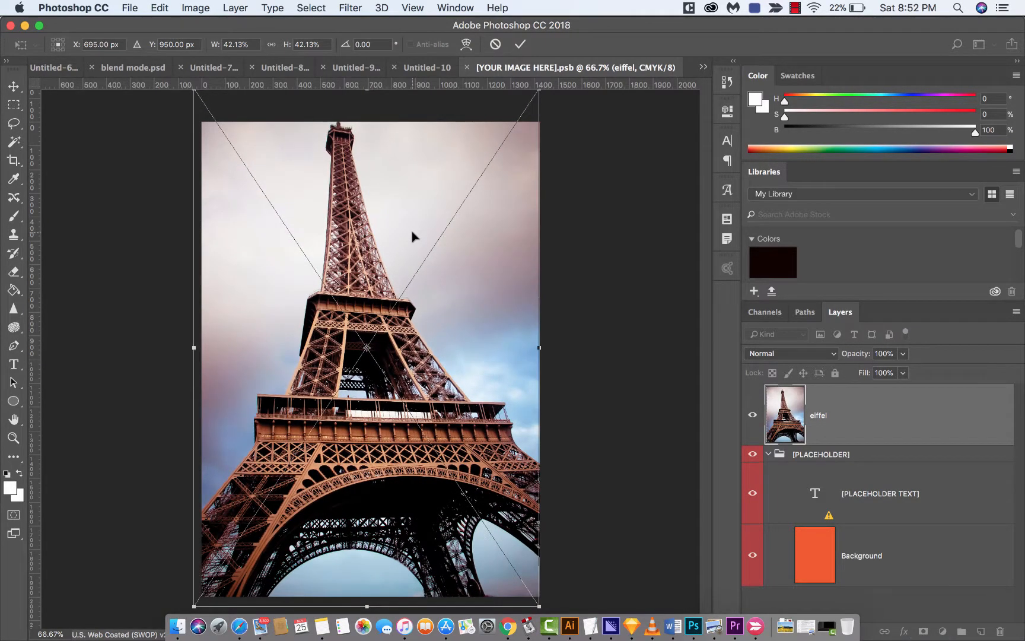
key("Down")
key("Down")
key("Down")
key("Down")
key("Down")
key("Down")
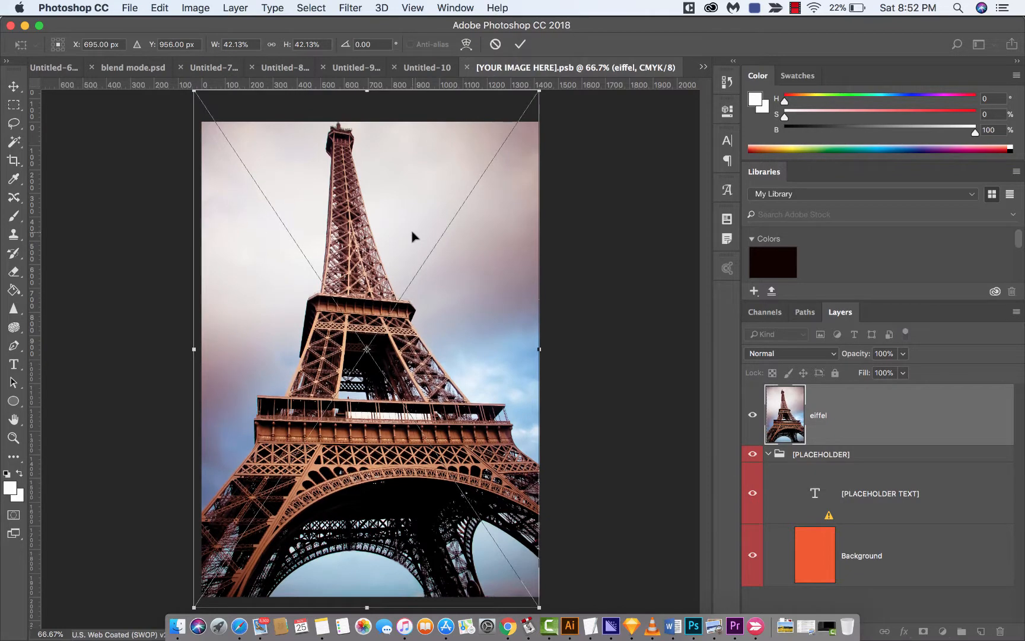
key("Return")
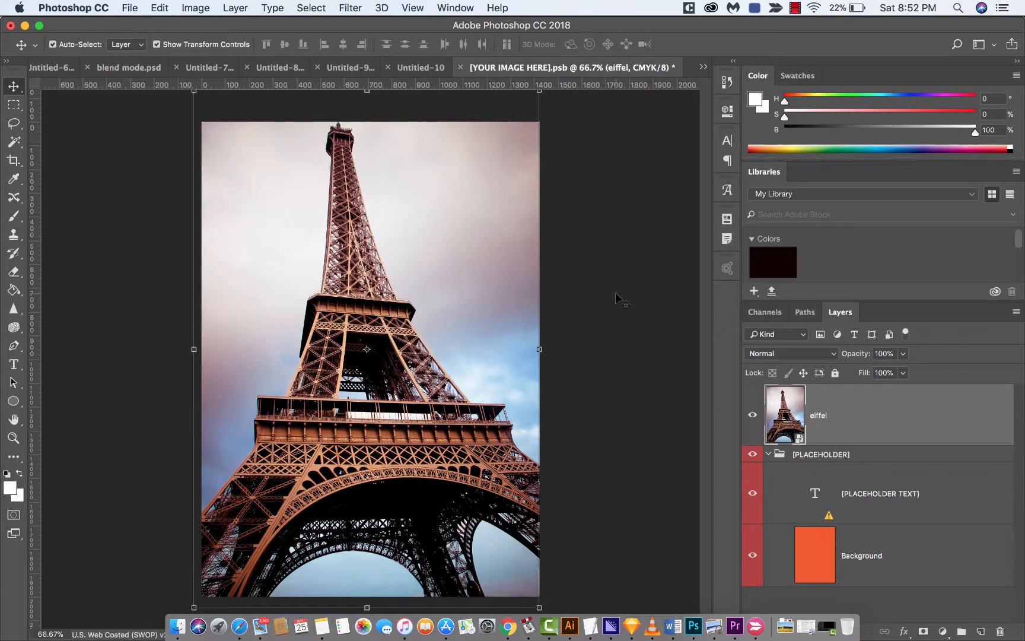
left_click(615, 293)
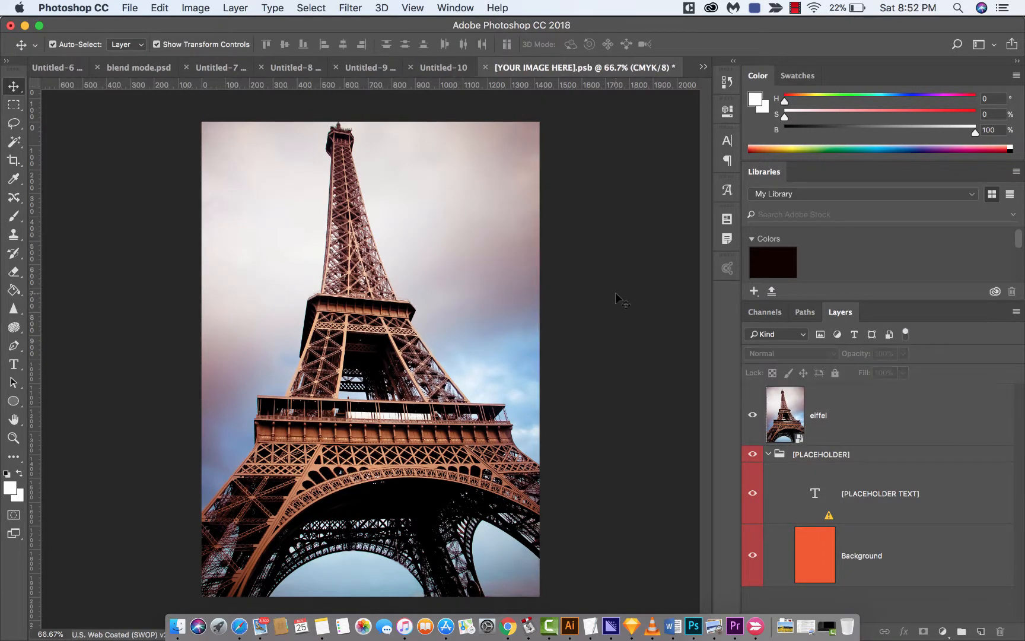
Save the smart object's contents and close them to return to the template document
left_click(130, 8)
left_click(159, 140)
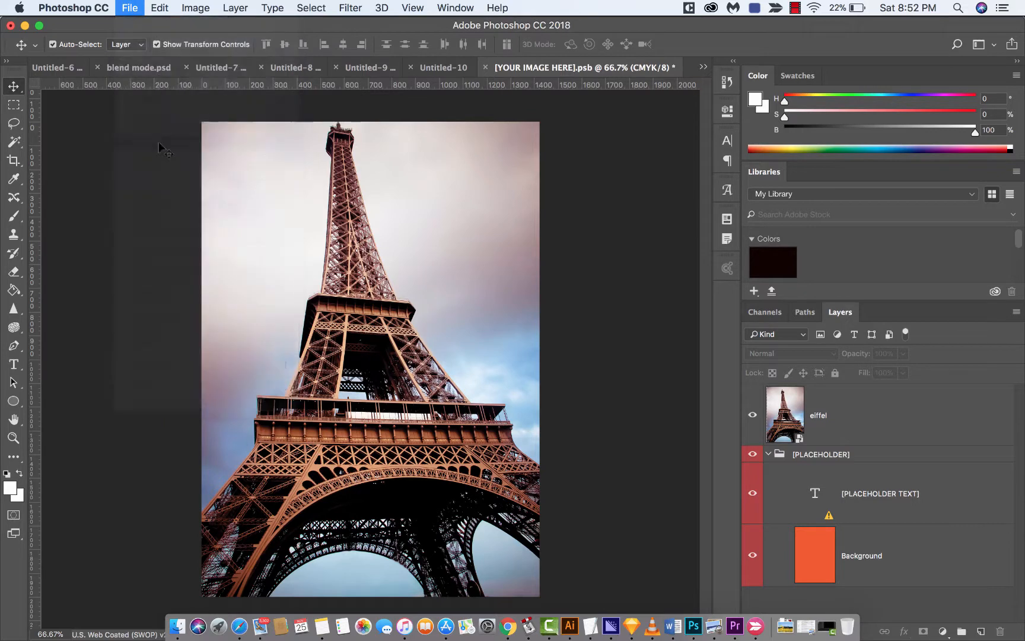
left_click(492, 68)
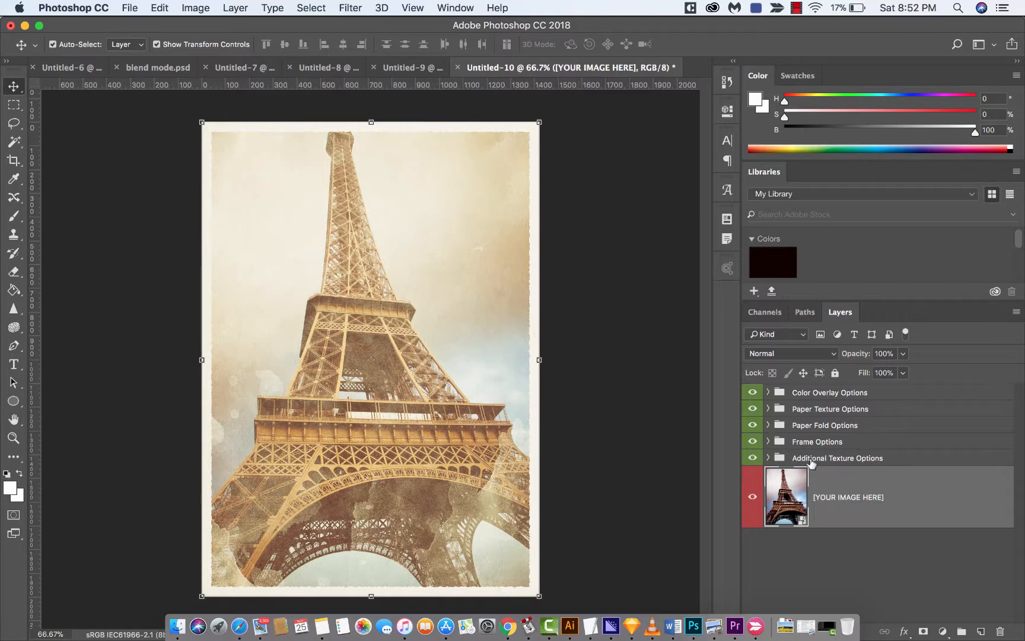
Expand the Color Overlay Options group, hide the 5 AM overlay and show the 1 PM overlay
left_click(829, 394)
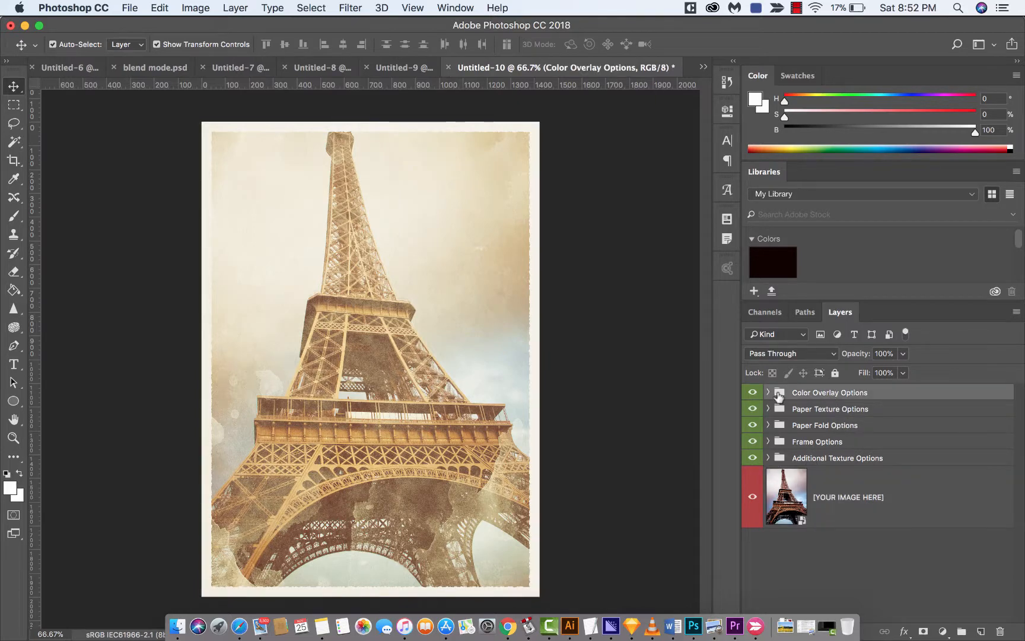
left_click(769, 392)
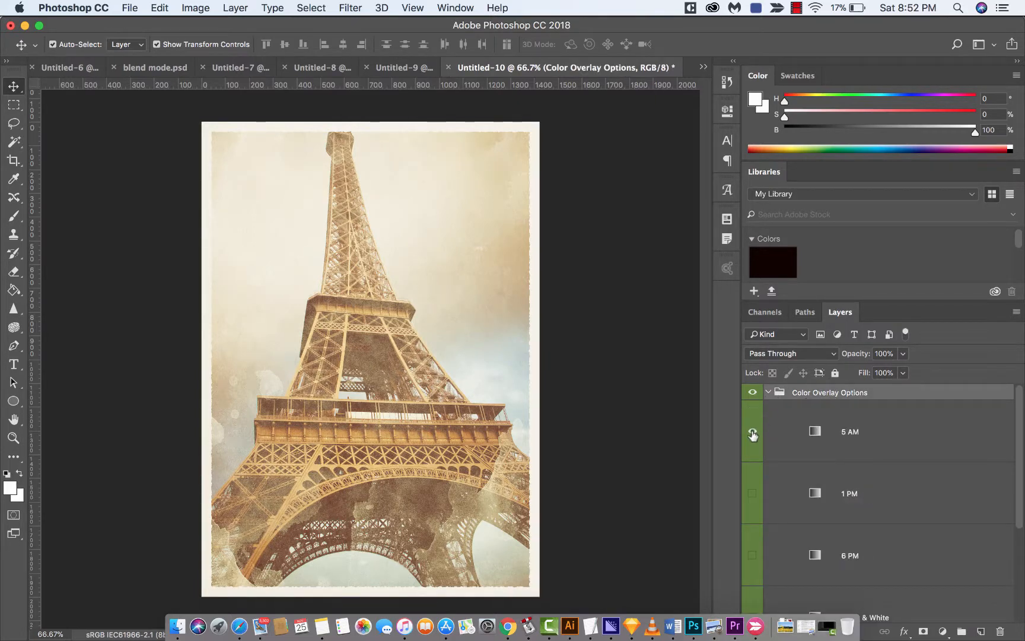
left_click(753, 432)
left_click(752, 493)
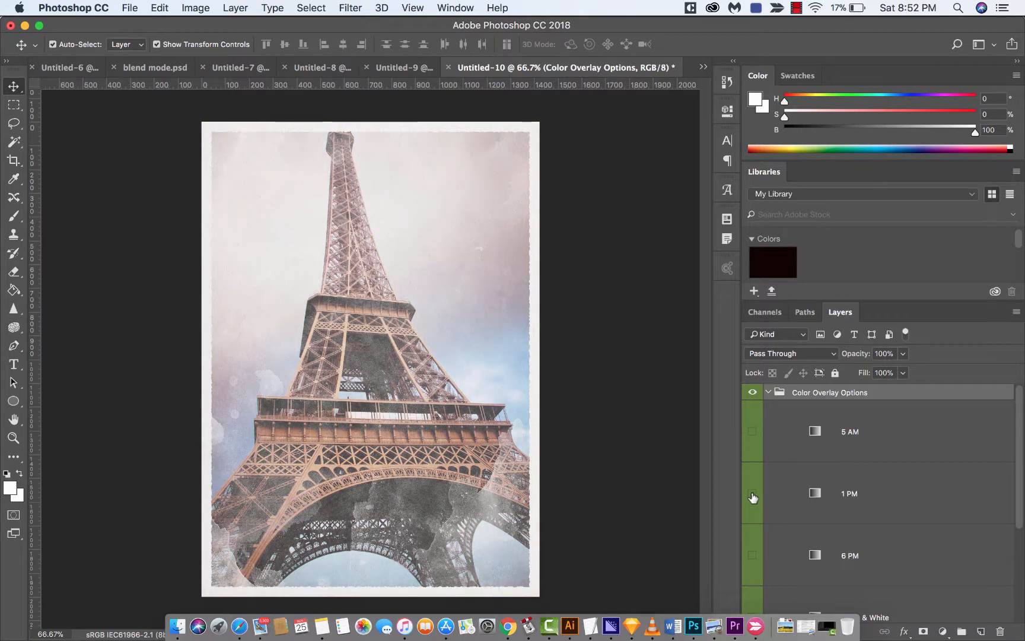
left_click(753, 493)
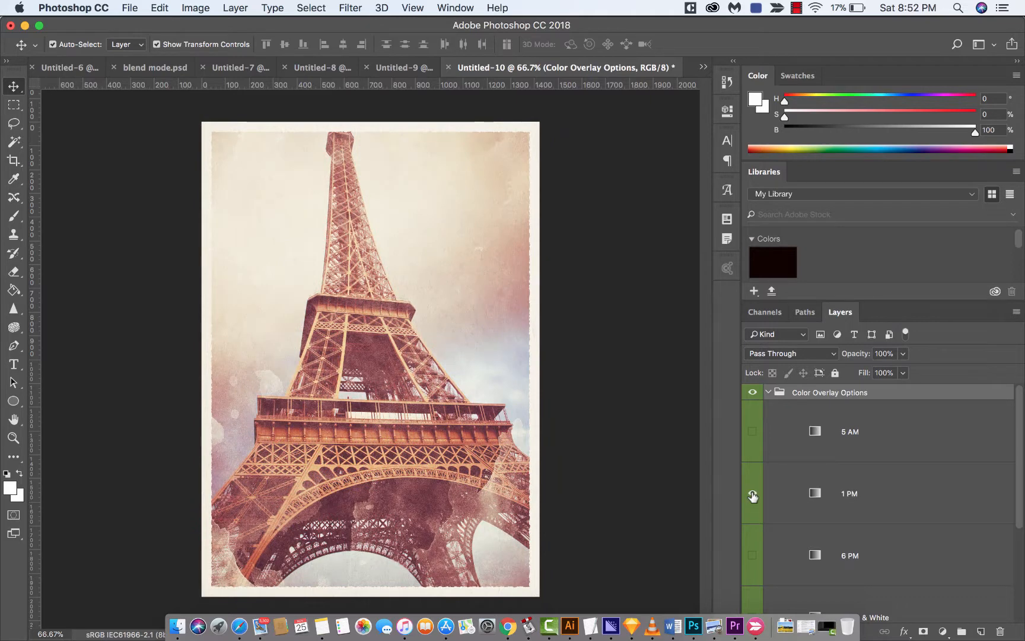
Try the 6 PM overlay in place of 1 PM, and toggle 1 PM off and on to compare the effect
scroll(753, 496, "down", 3)
scroll(753, 474, "up", 1)
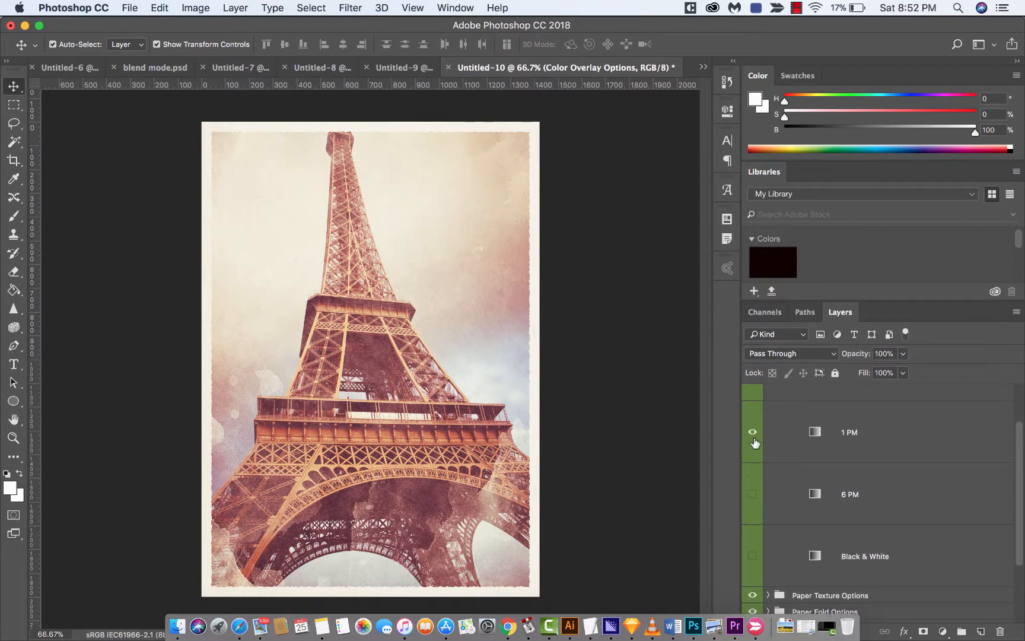
left_click(753, 433)
left_click(754, 494)
left_click(753, 494)
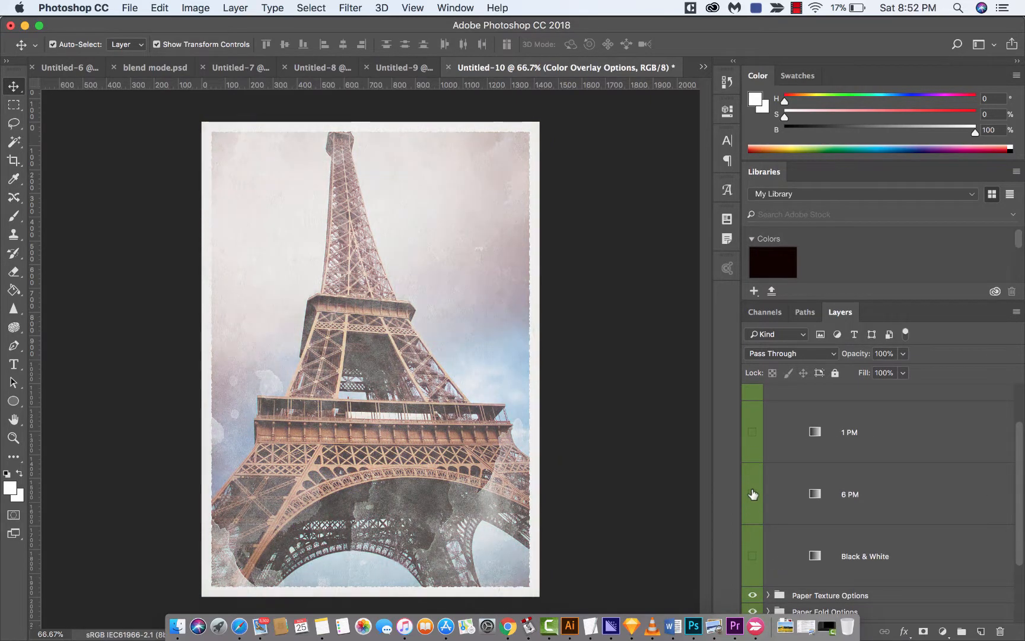
left_click(755, 432)
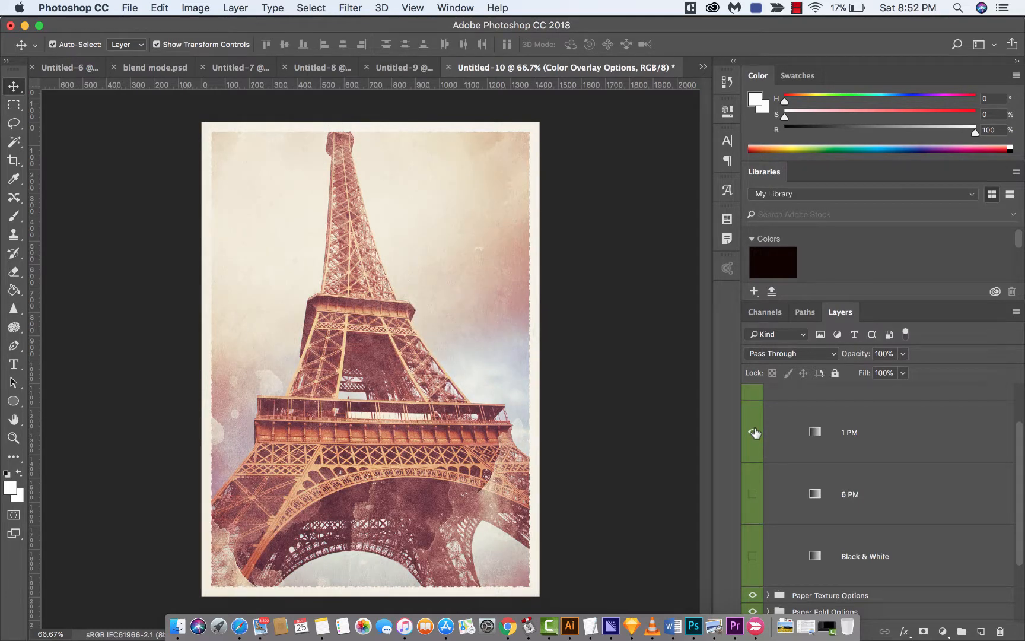
scroll(755, 433, "up", 2)
left_click(754, 485)
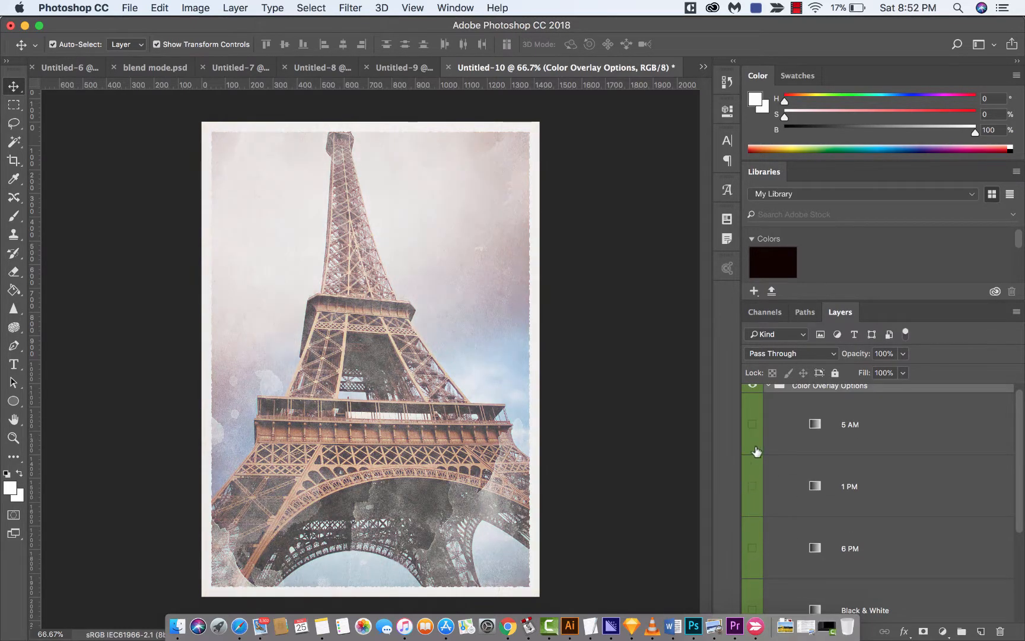
left_click(752, 483)
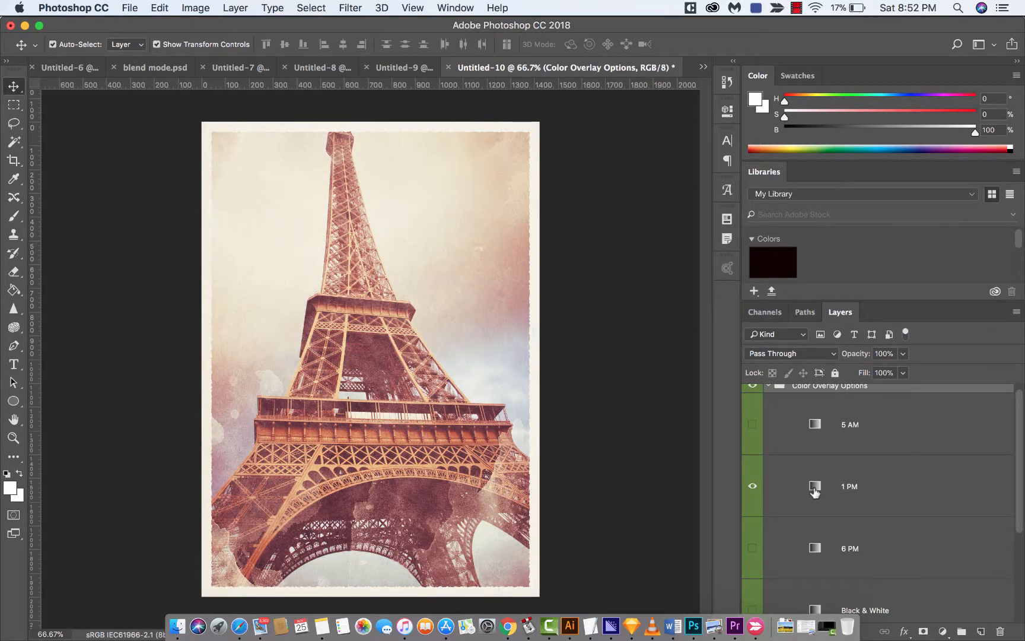
Examine the 1 PM gradient map's colours in the Gradient Editor and close it without making changes
double_click(815, 487)
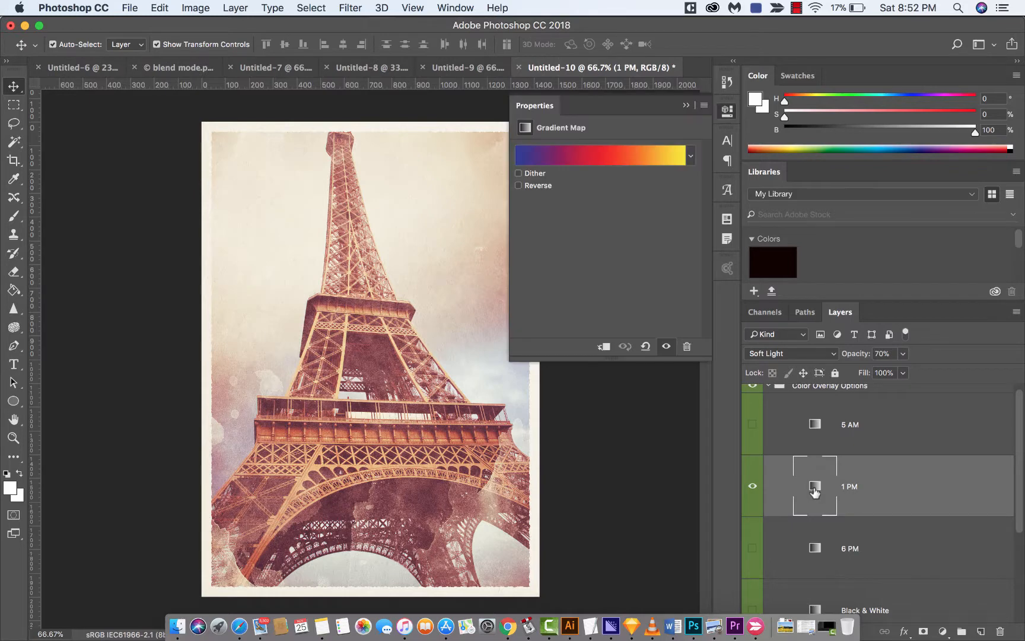
left_click(600, 157)
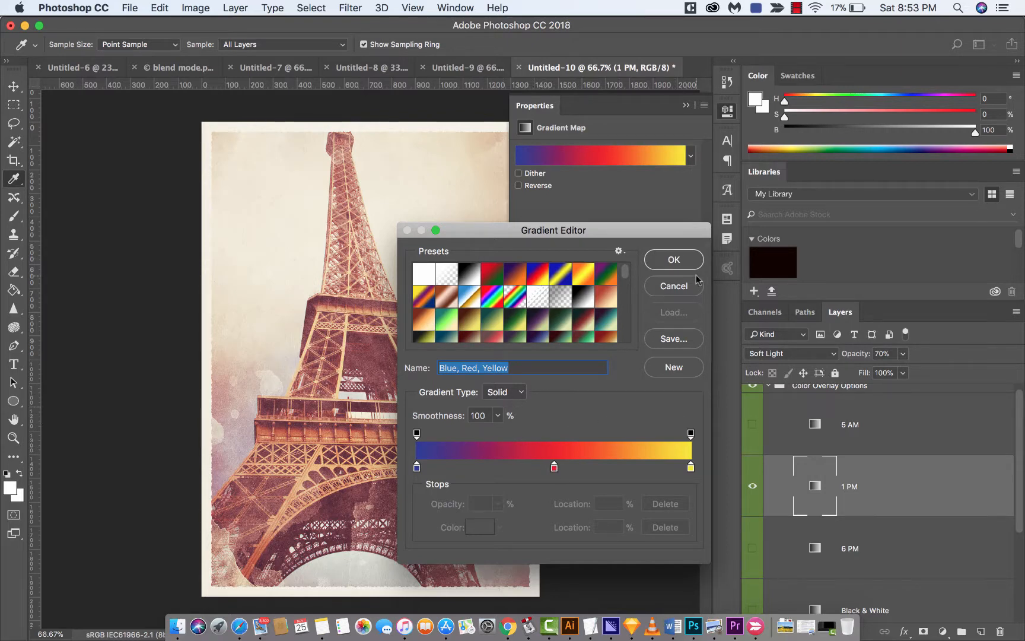
left_click(684, 294)
Hide the 1 PM overlay, show the 5 AM overlay and select the 5 AM gradient map layer
left_click(752, 486)
left_click(752, 424)
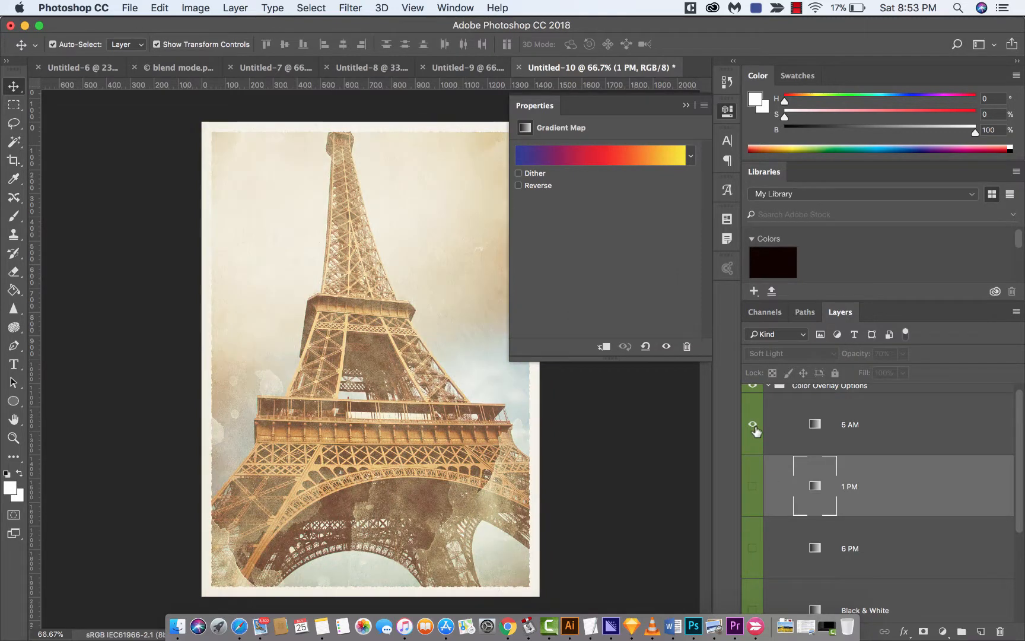
left_click(811, 429)
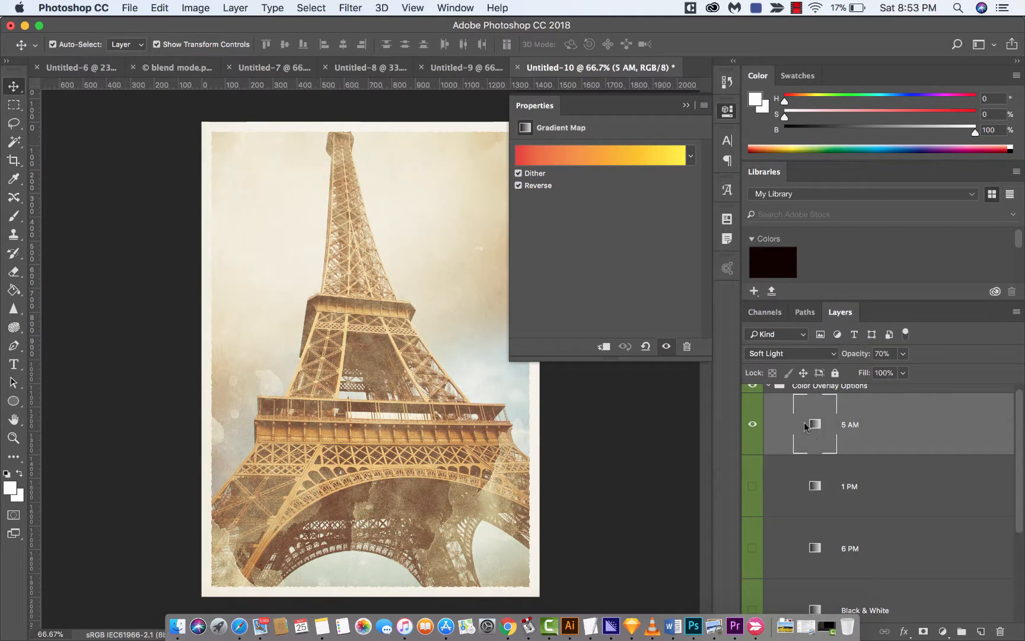
Edit the 5 AM gradient map and change its yellow end stop to a darker, more saturated yellow
left_click(586, 149)
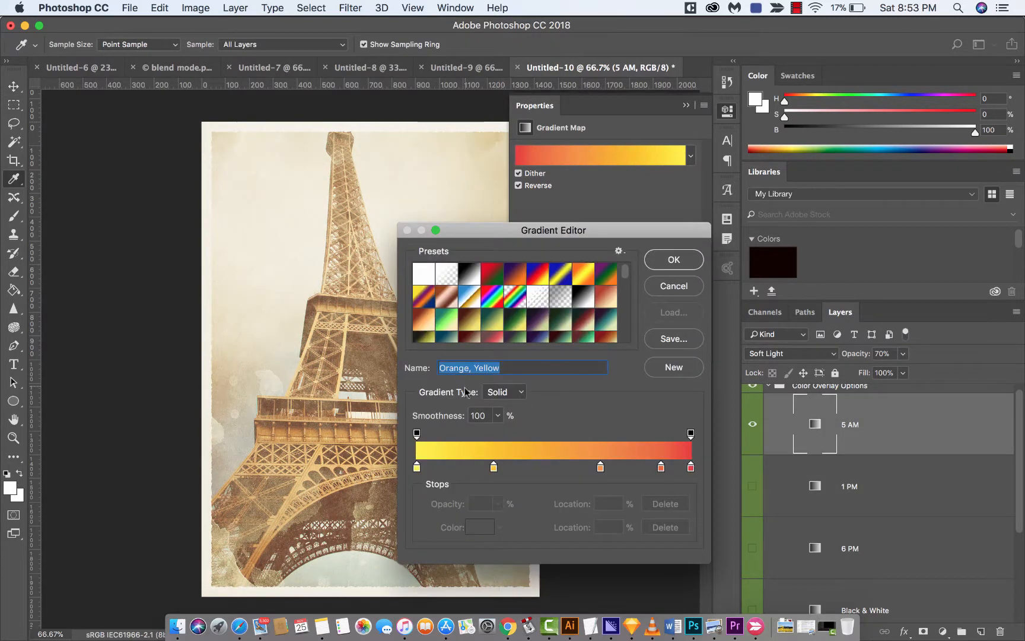
double_click(417, 468)
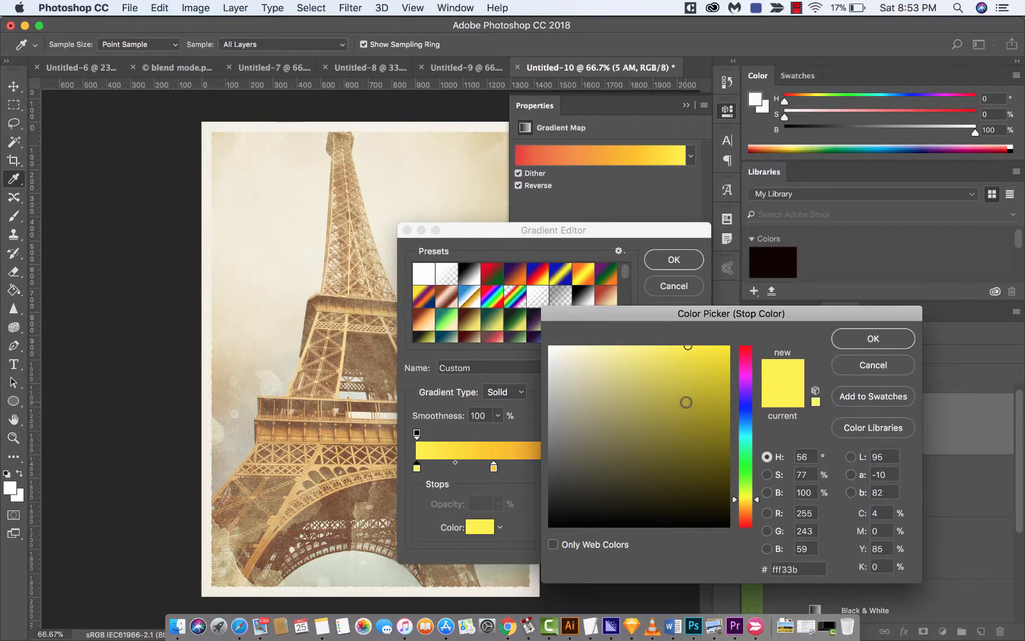
left_click(724, 386)
mouse_move(724, 390)
left_mouse_down()
mouse_move(730, 409)
mouse_move(715, 403)
mouse_move(723, 368)
left_mouse_up()
left_click(890, 337)
Set the gradient's stop at 28% to the darker gold cda10b and apply the edited gradient
double_click(494, 469)
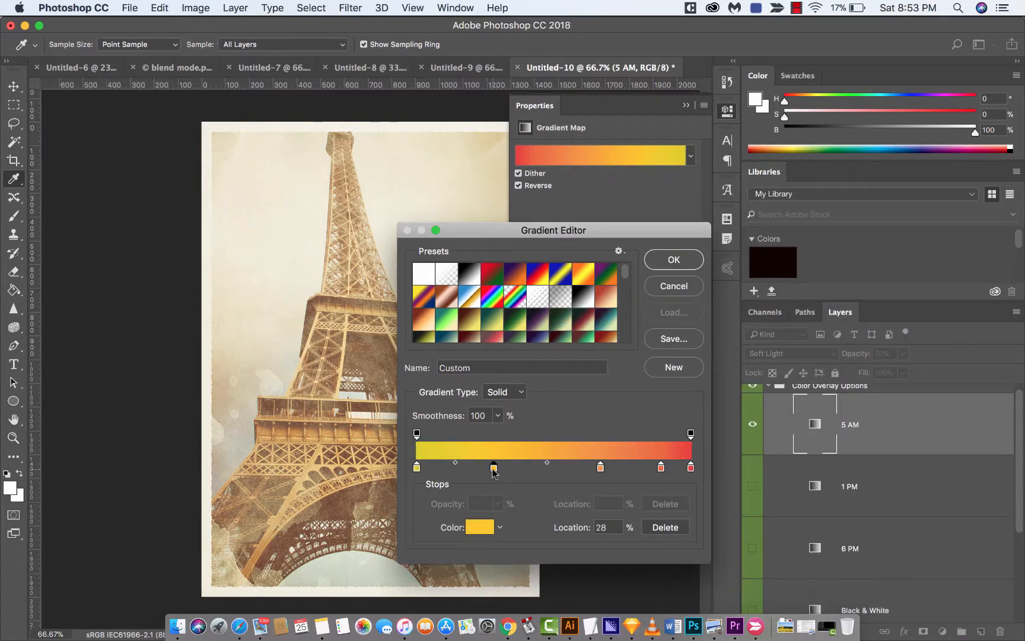
left_click(720, 381)
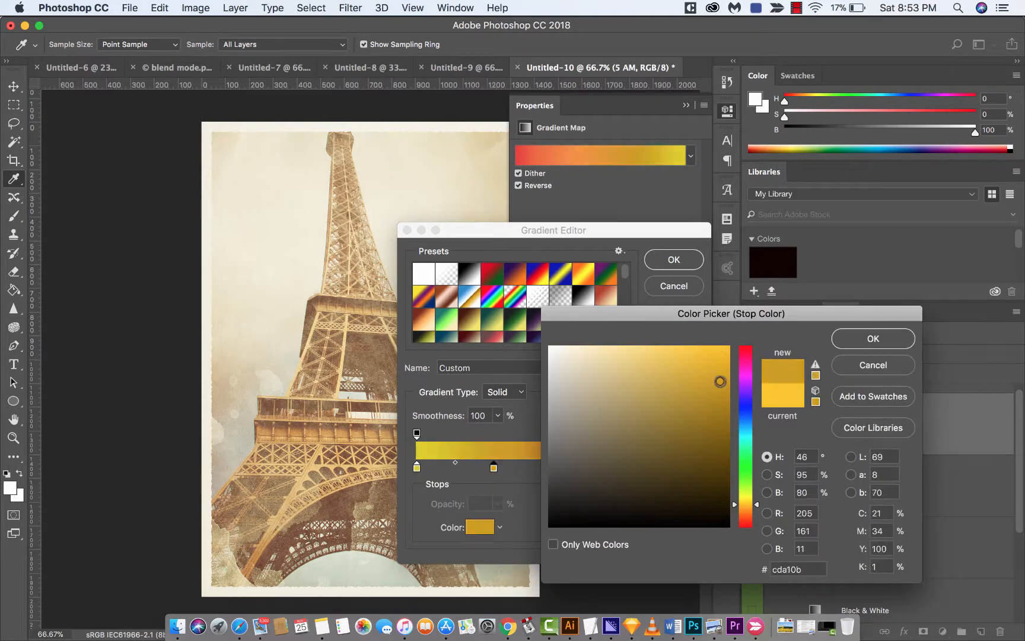
left_click(838, 344)
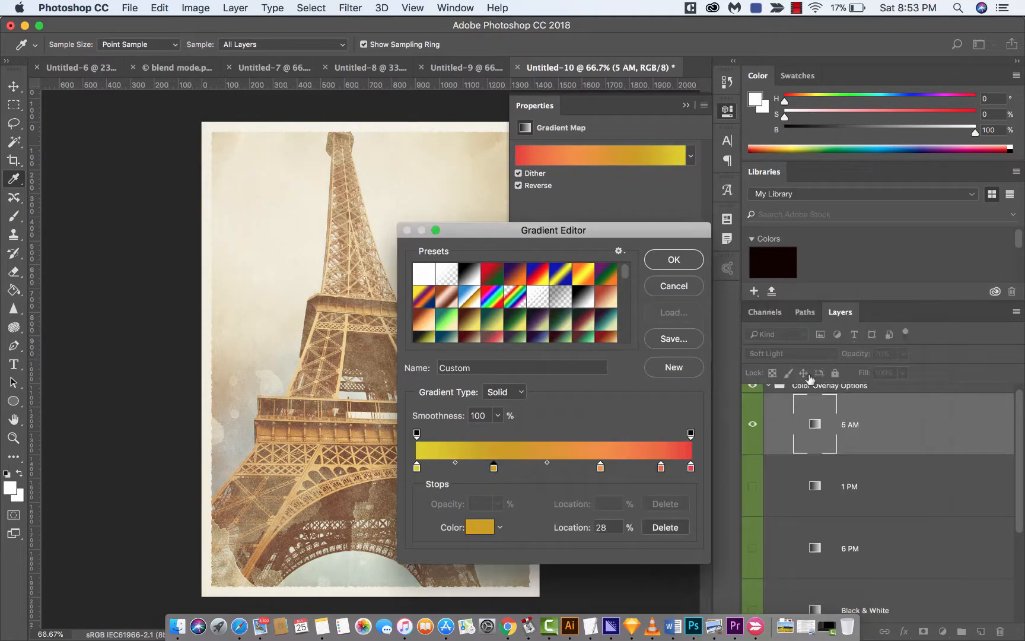
left_click(677, 260)
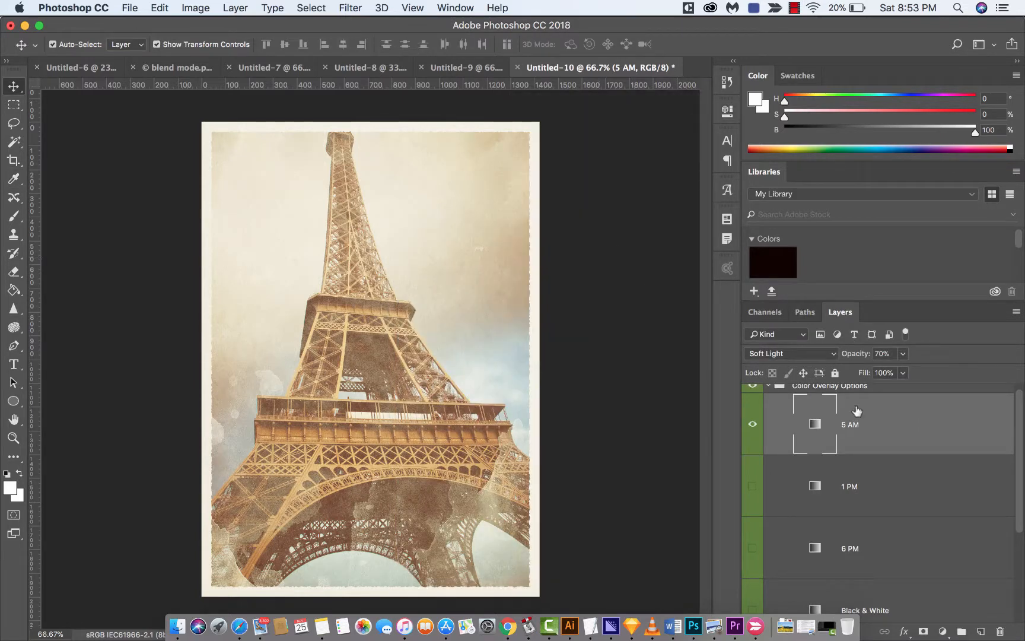
Toggle the 5 AM overlay off and on to compare it, and try the 1 PM overlay in its place
left_click(753, 425)
left_click(752, 424)
scroll(837, 462, "down", 1)
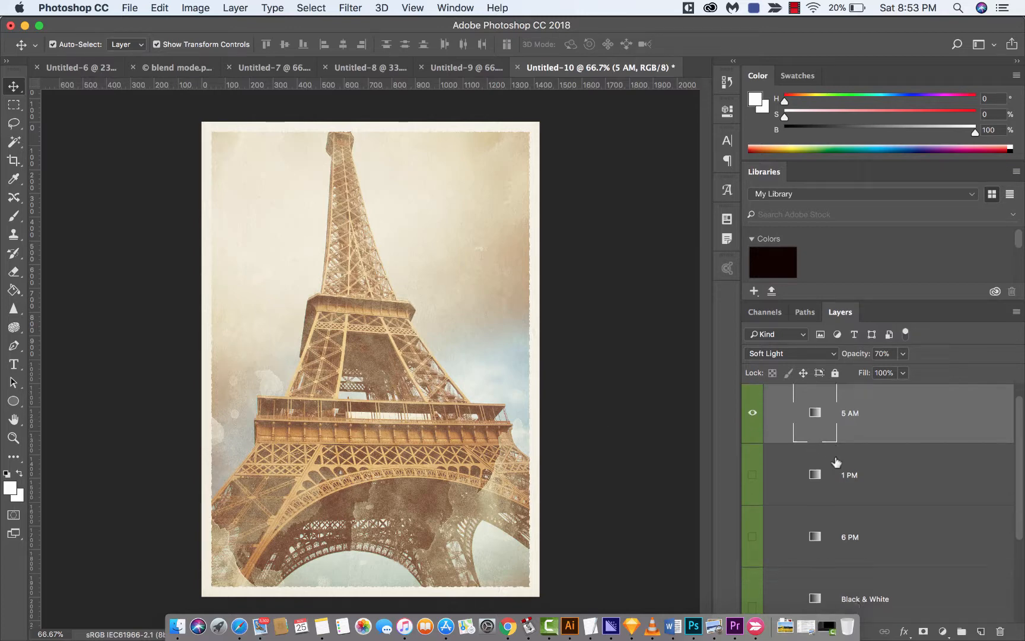
left_click(753, 413)
left_click(753, 474)
Try the Black & White overlay together with 1 PM, and hide 1 PM to see it alone
scroll(829, 488, "down", 1)
scroll(828, 488, "down", 5)
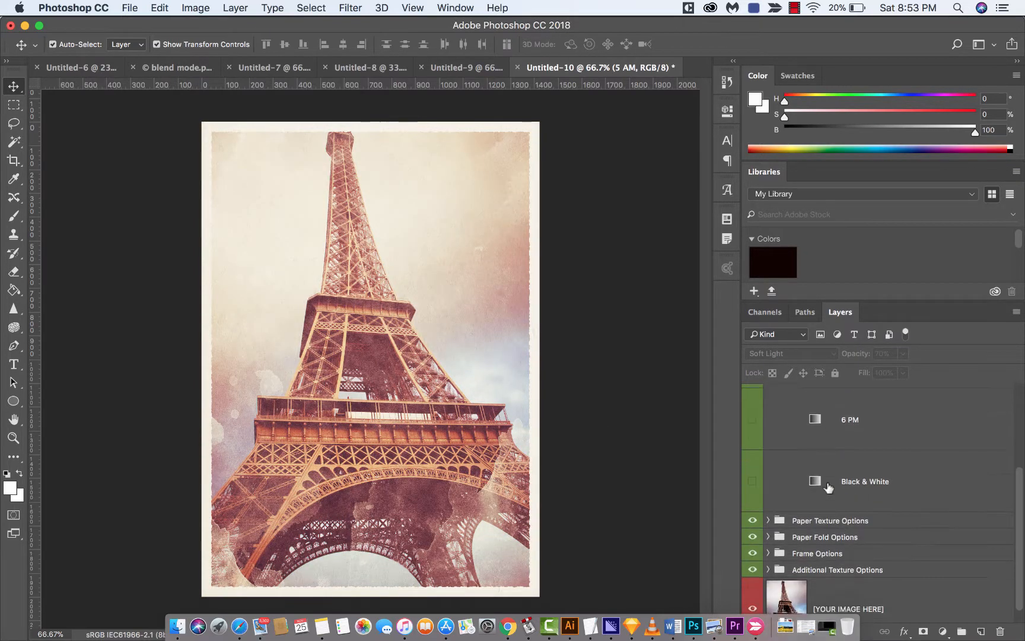
left_click(753, 464)
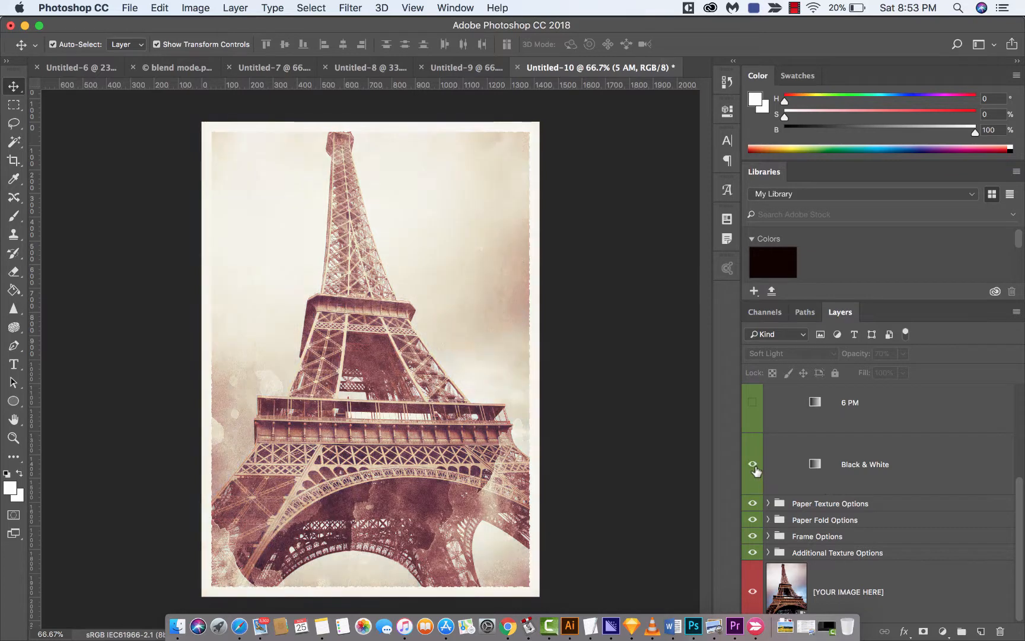
scroll(757, 471, "up", 6)
left_click(751, 496)
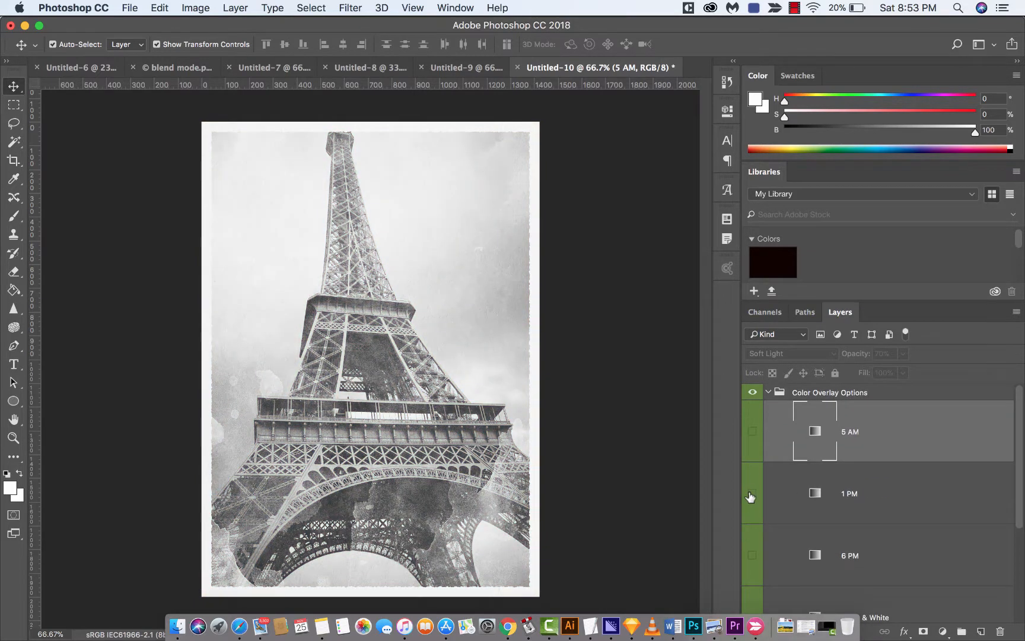
Hide the Black & White overlay and show the 5 AM overlay again
scroll(751, 487, "down", 6)
left_click(756, 467)
scroll(757, 470, "up", 6)
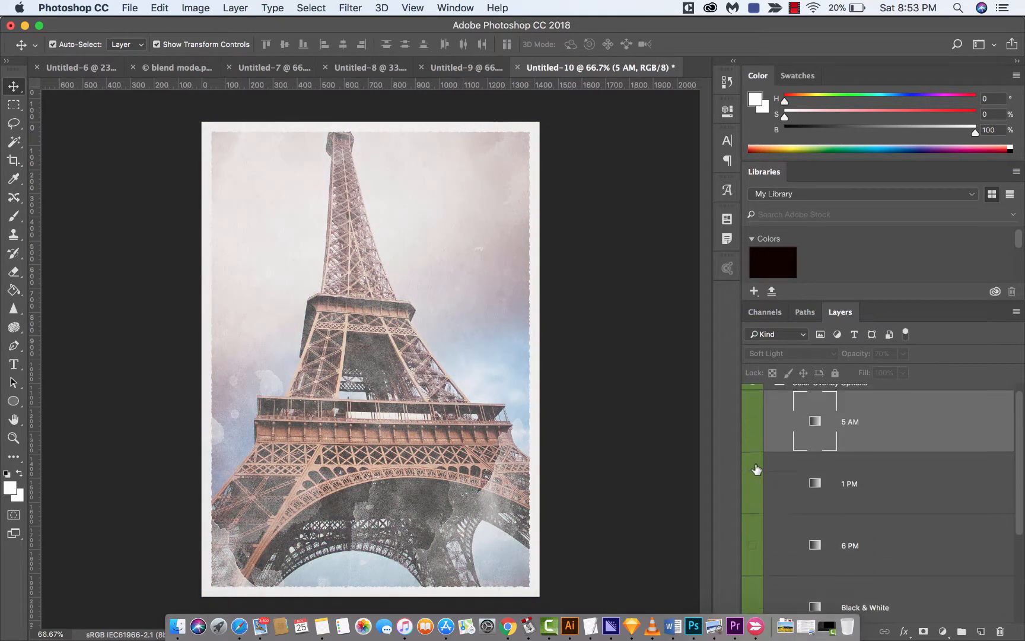
left_click(753, 439)
Select and expand the Paper Texture Options group to show its four paper textures
scroll(789, 488, "down", 6)
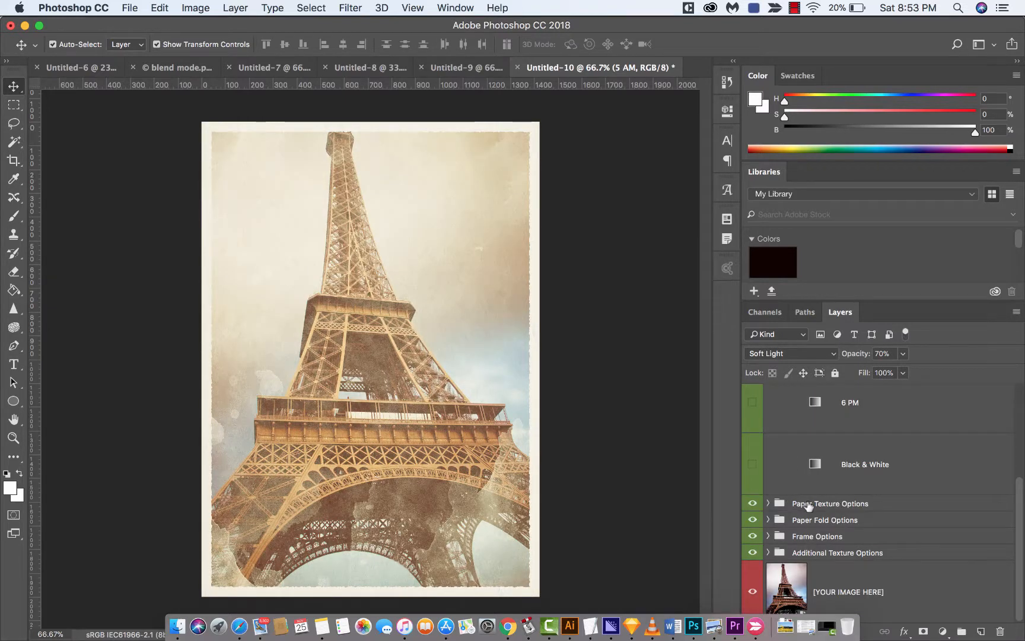
left_click(788, 503)
left_click(768, 503)
scroll(831, 501, "down", 3)
scroll(832, 500, "down", 2)
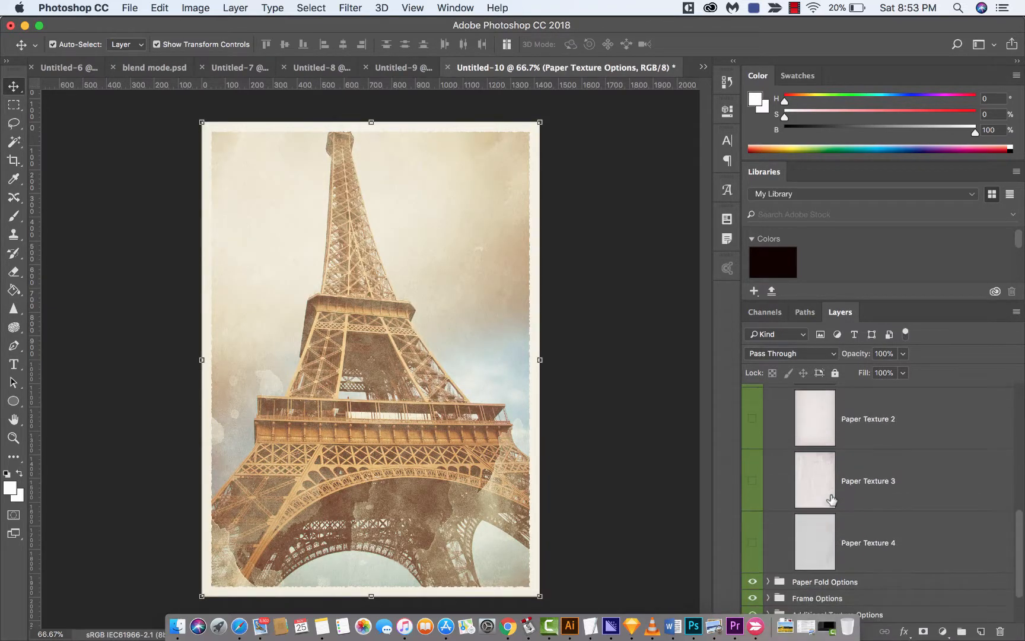
scroll(845, 489, "up", 1)
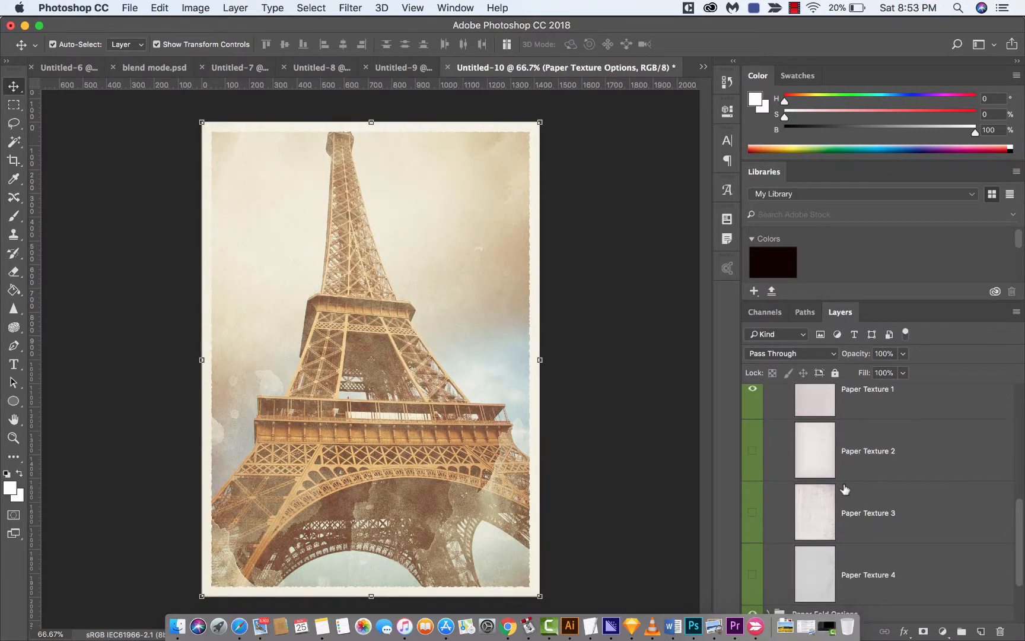
scroll(884, 470, "up", 1)
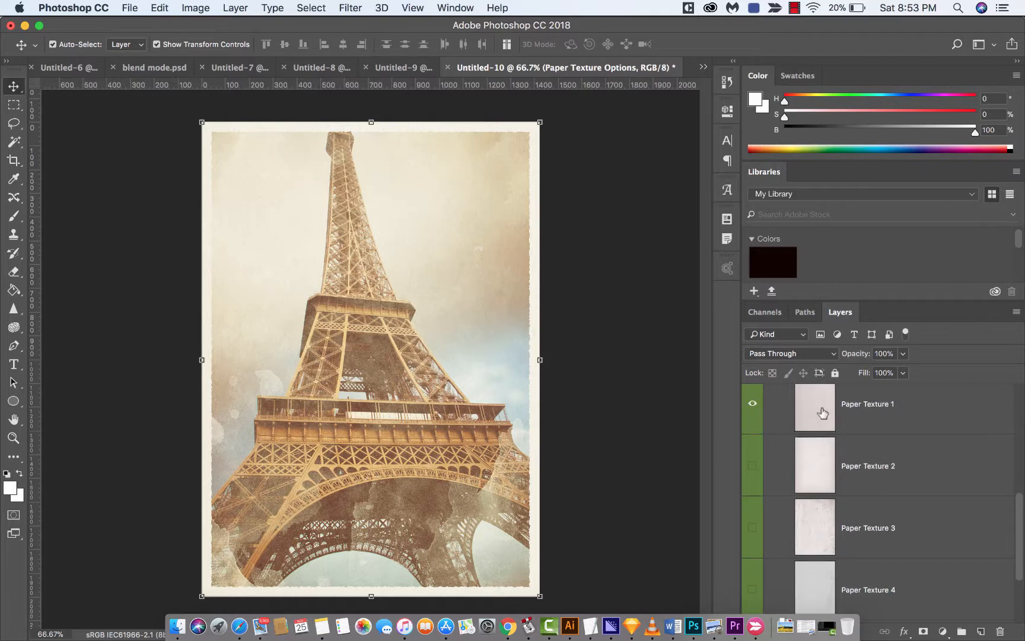
Hide Paper Texture 1, try Paper Texture 2 briefly, and show Paper Texture 3 instead
left_click(753, 404)
left_click(752, 467)
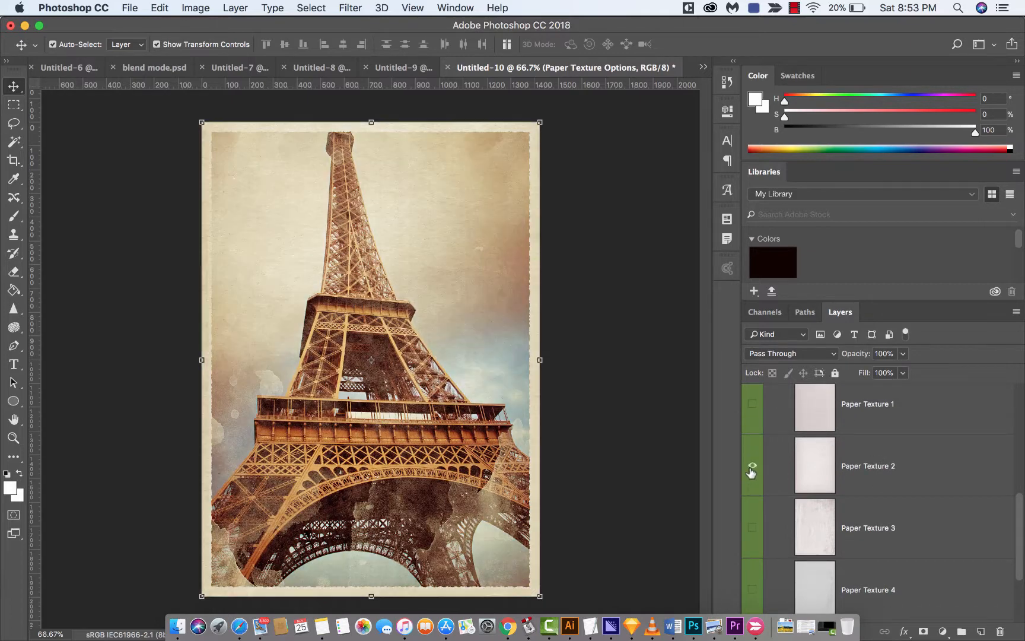
left_click(753, 467)
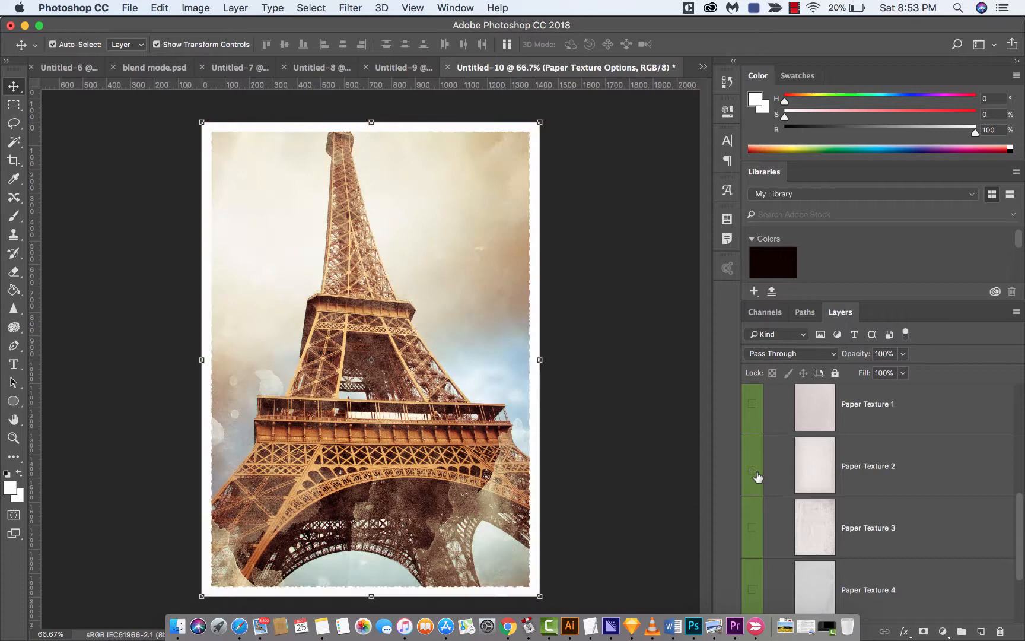
left_click(752, 526)
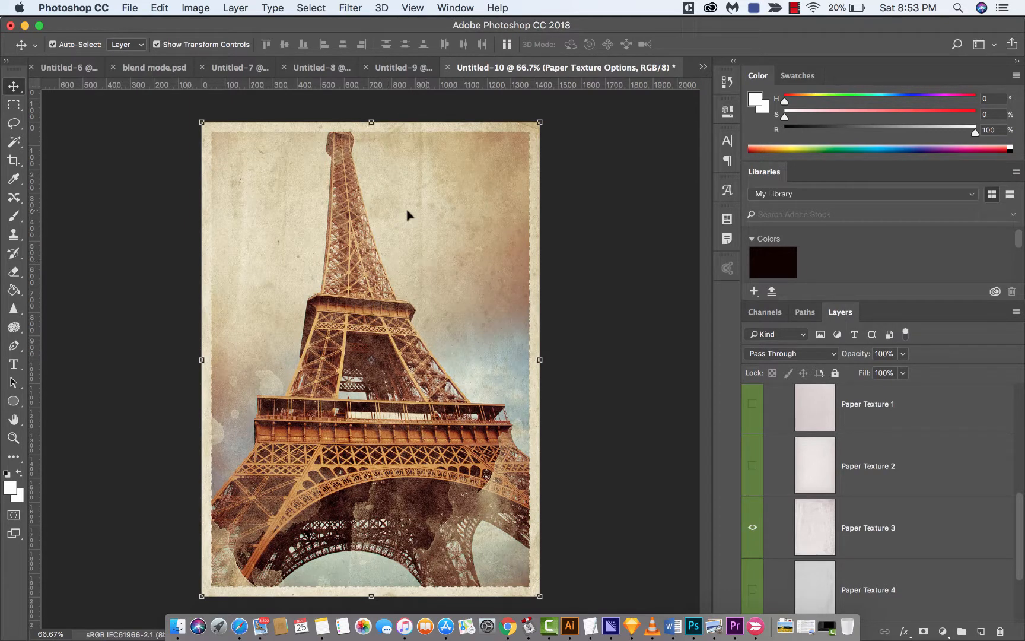
Try Paper Texture 4 in place of Paper Texture 3, and return to Paper Texture 3
scroll(878, 512, "down", 3)
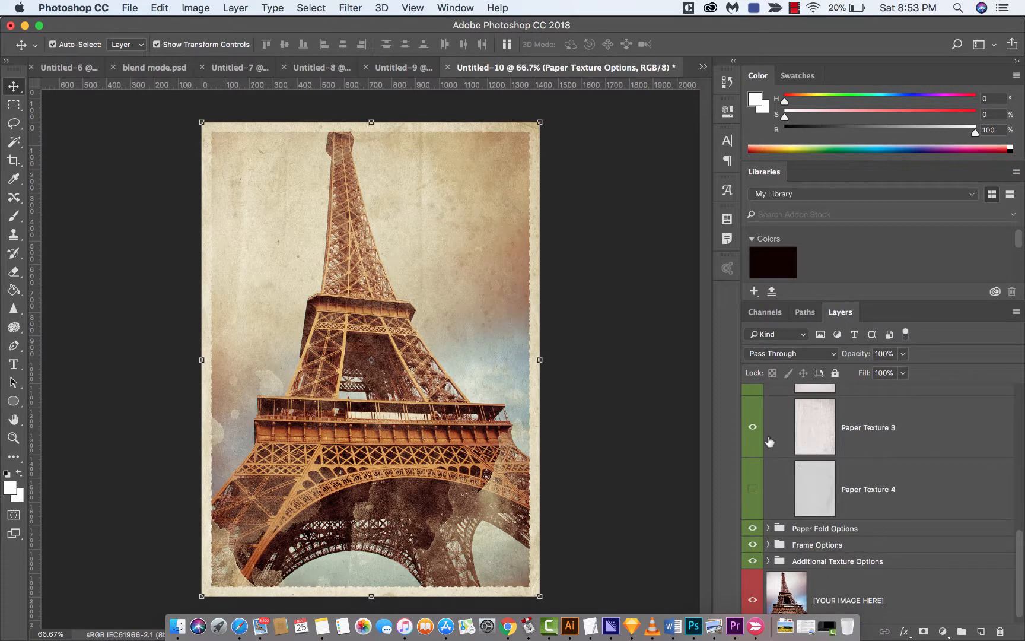
left_click(752, 426)
left_click(753, 489)
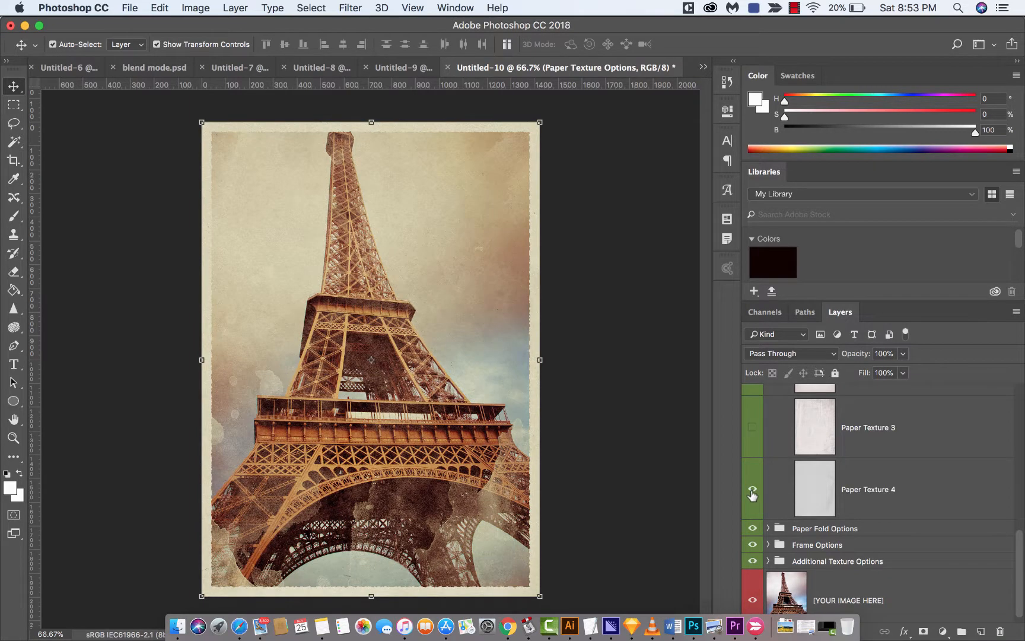
left_click(752, 493)
left_click(752, 427)
Expand the Paper Fold Options group and select the Folded Paper 1 layer
scroll(863, 465, "down", 1)
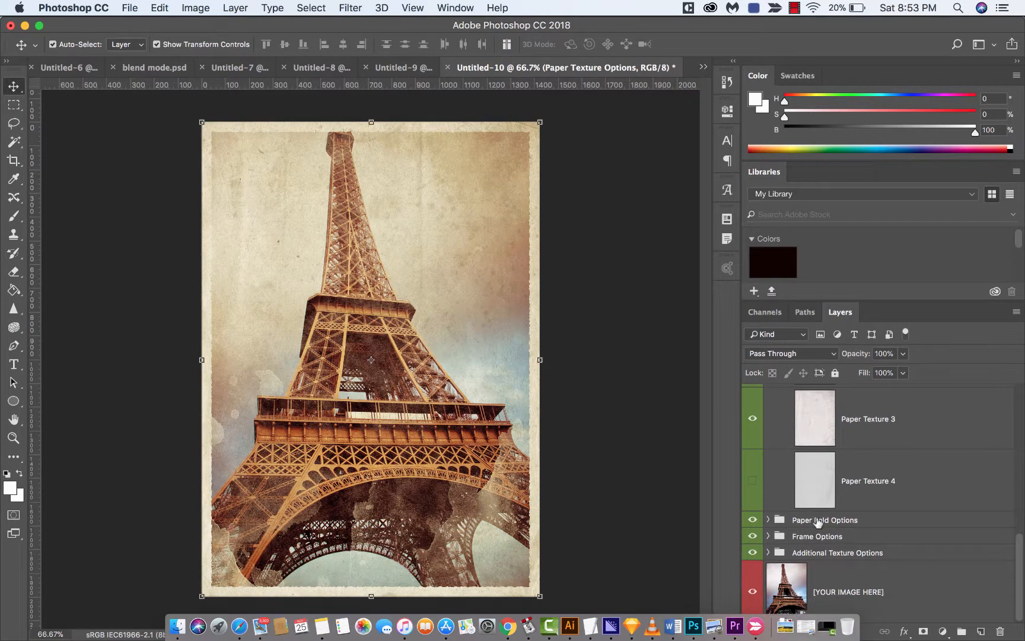
left_click(818, 522)
left_click(768, 520)
scroll(860, 510, "down", 4)
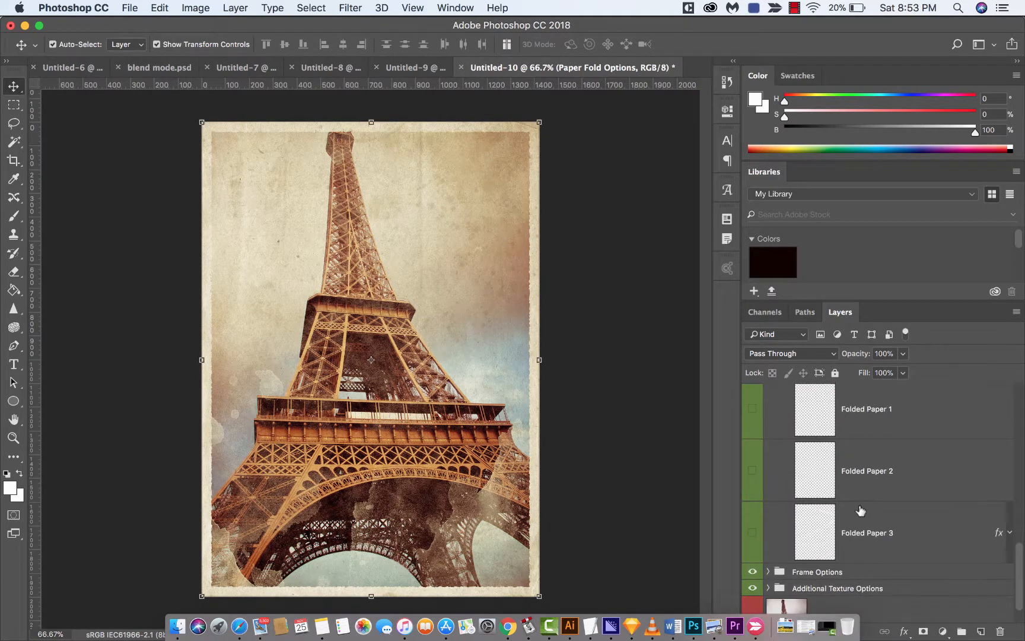
scroll(861, 510, "up", 1)
left_click(870, 434)
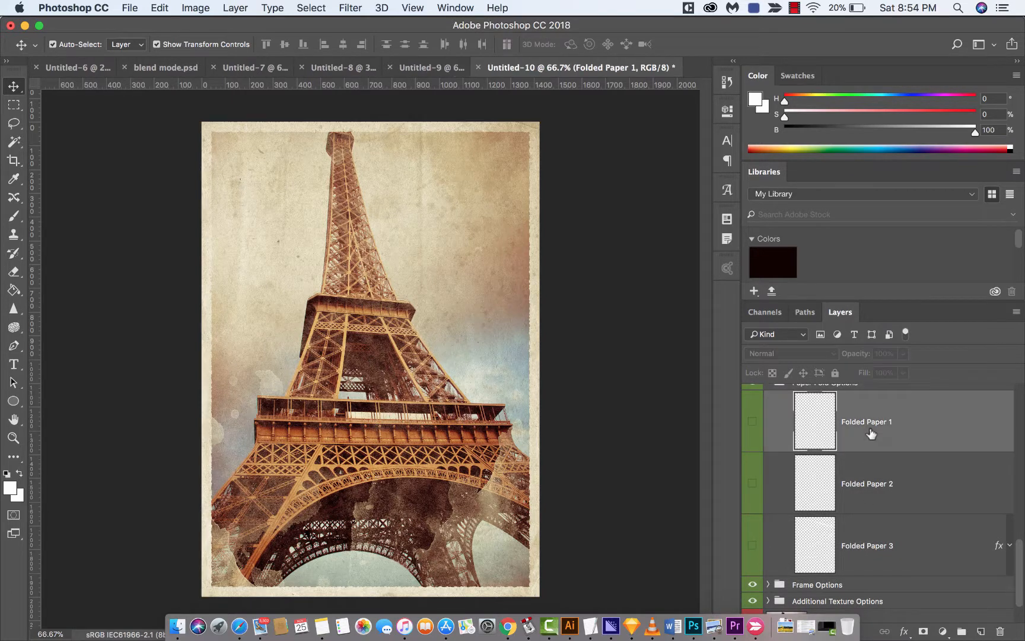
Try the Folded Paper 1 and Folded Paper 2 effects one at a time, hiding each again
left_click(753, 422)
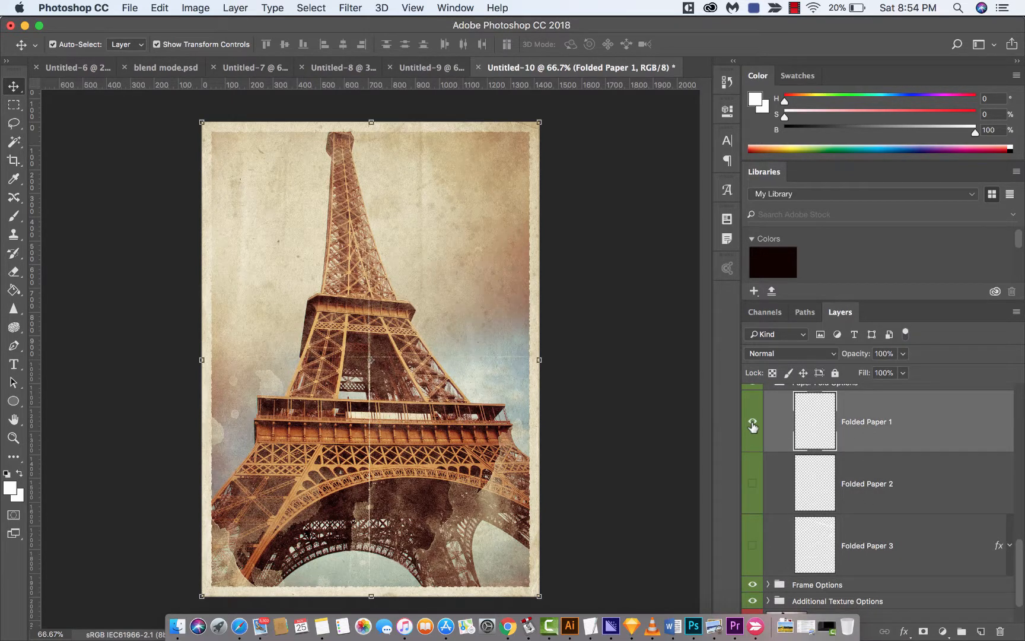
left_click(752, 423)
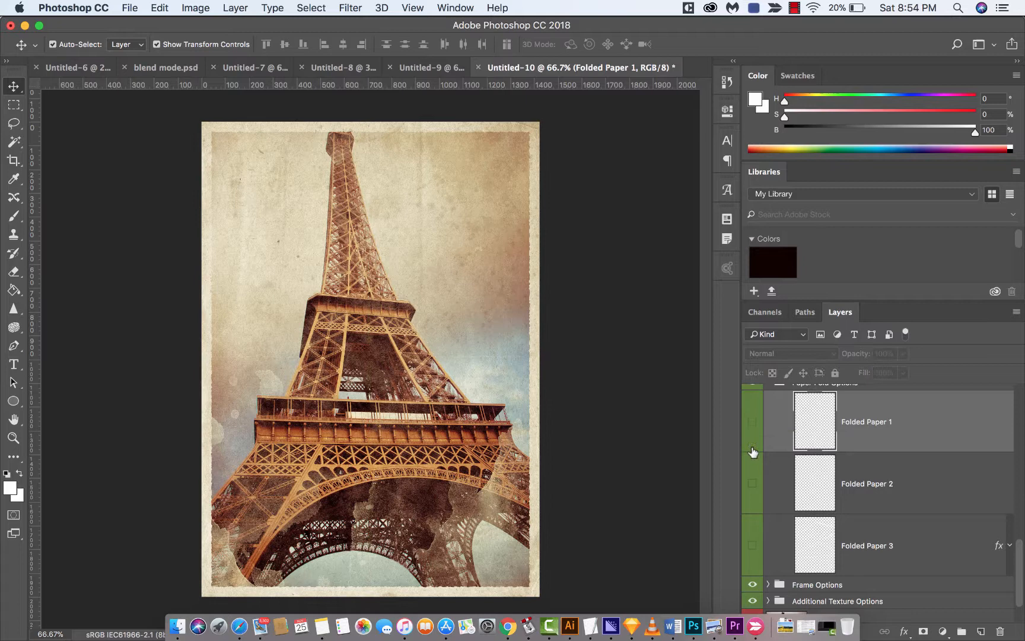
left_click(753, 485)
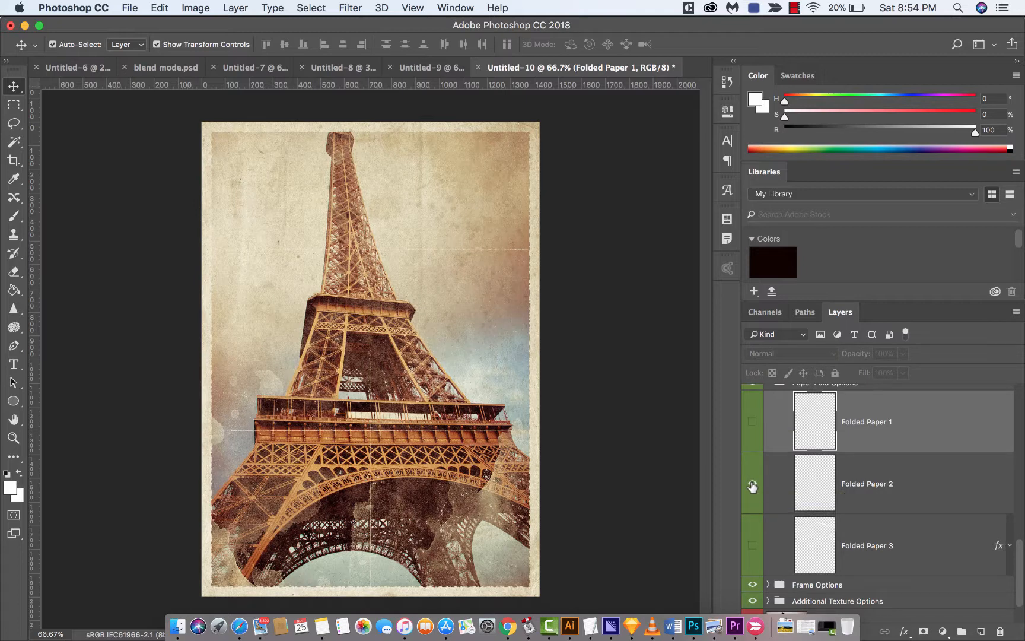
left_click(752, 487)
Try the Folded Paper 3 effect, hide it, and show and select Folded Paper 2 instead
scroll(807, 487, "down", 3)
left_click(752, 496)
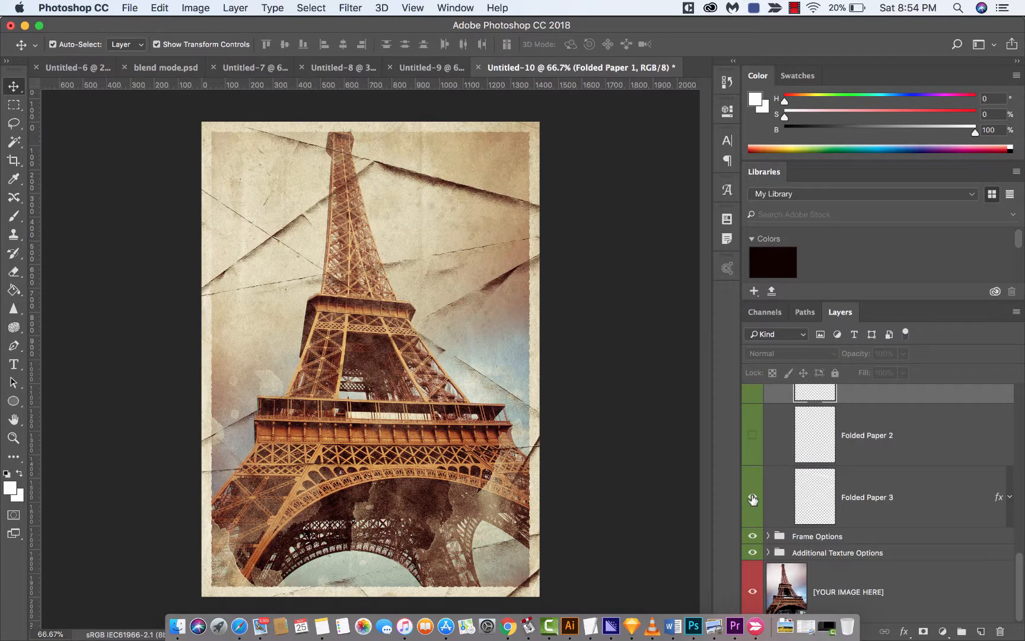
left_click(752, 496)
left_click(753, 436)
left_click(832, 444)
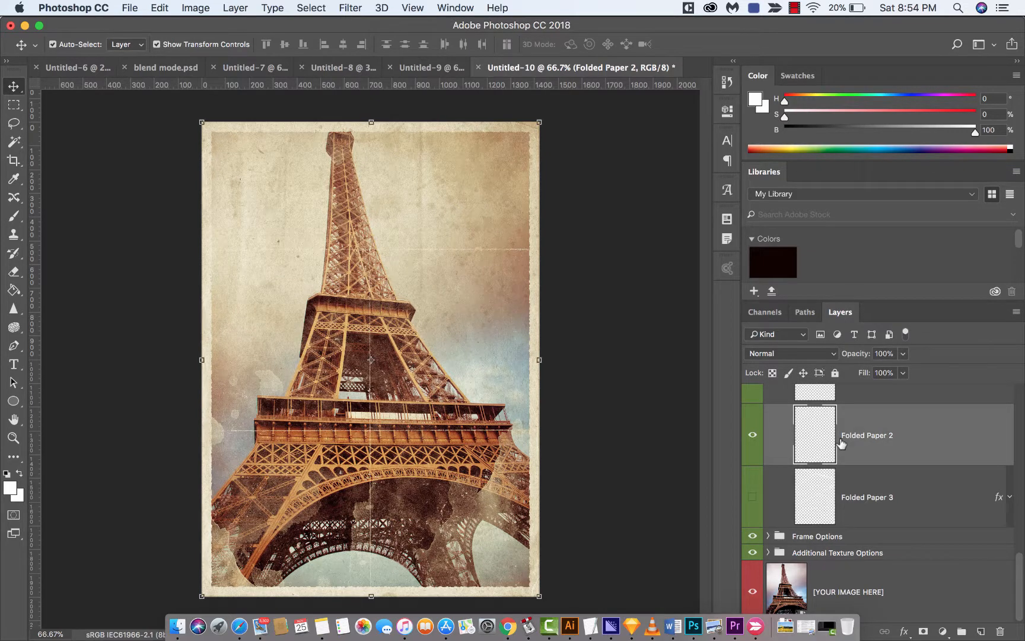
Select and expand the Frame Options group to show its two frames
left_click(811, 537)
left_click(769, 536)
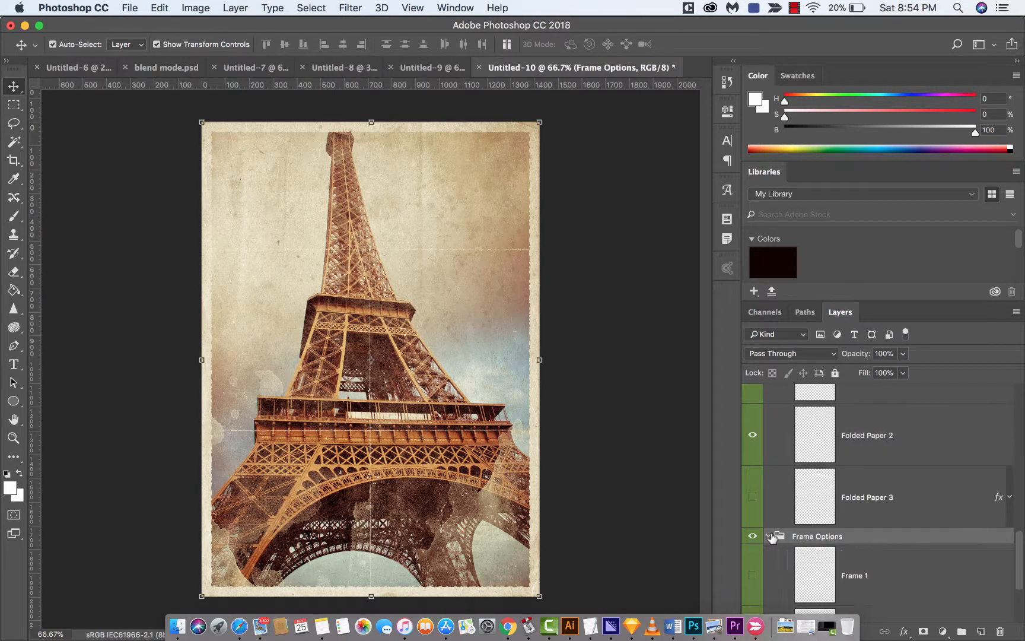
scroll(785, 539, "down", 5)
scroll(785, 538, "down", 2)
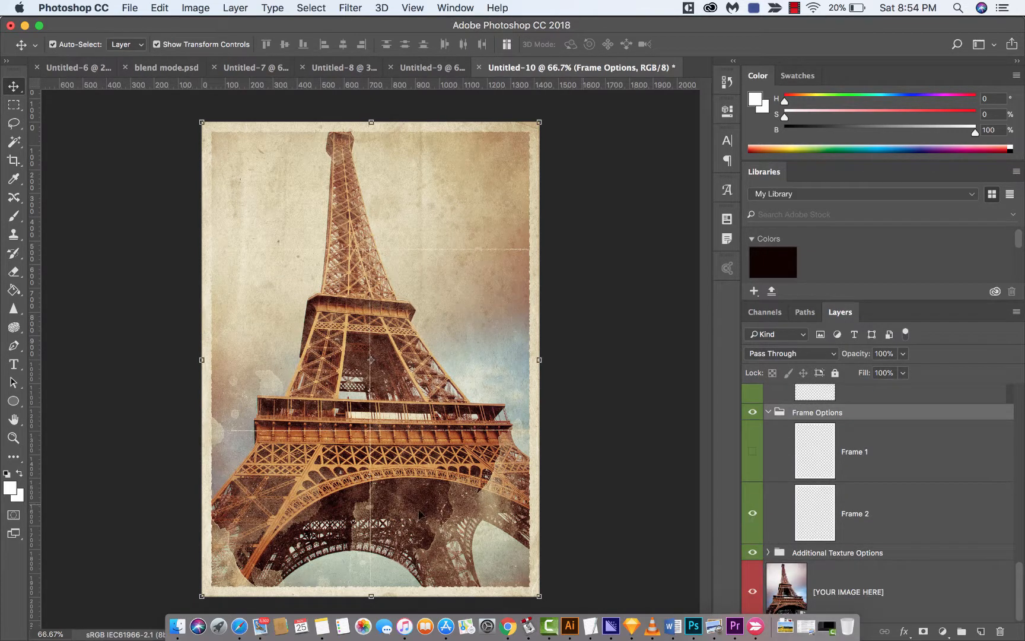
Try Frame 1 in place of Frame 2, and return to Frame 2
left_click(753, 513)
left_click(752, 452)
left_click(753, 451)
left_click(753, 513)
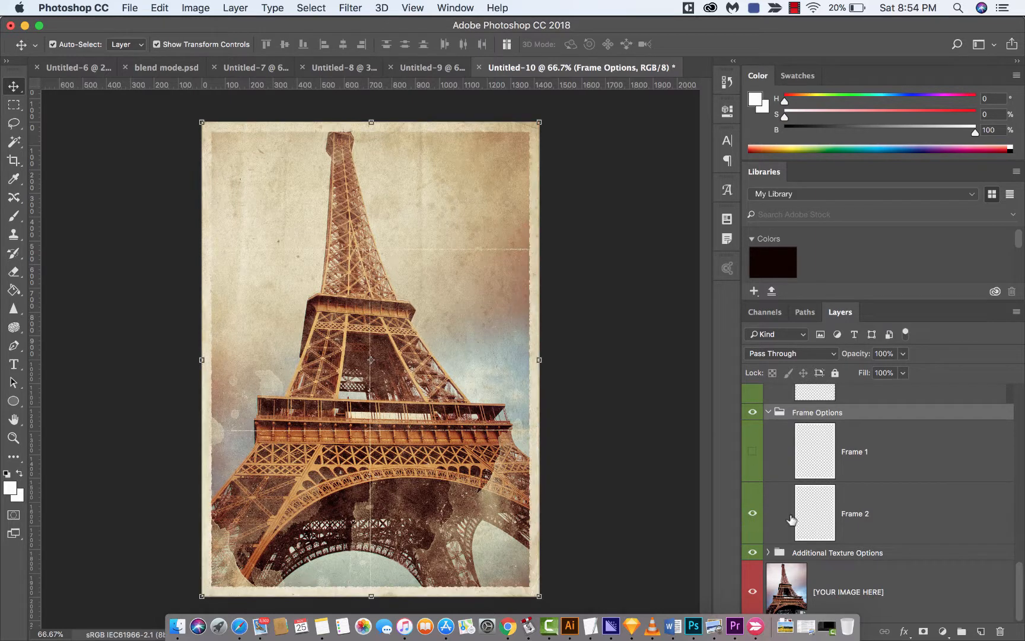
Expand the Additional Texture Options group and its Grunge subgroup, and hide the Grunge 1 texture
left_click(774, 553)
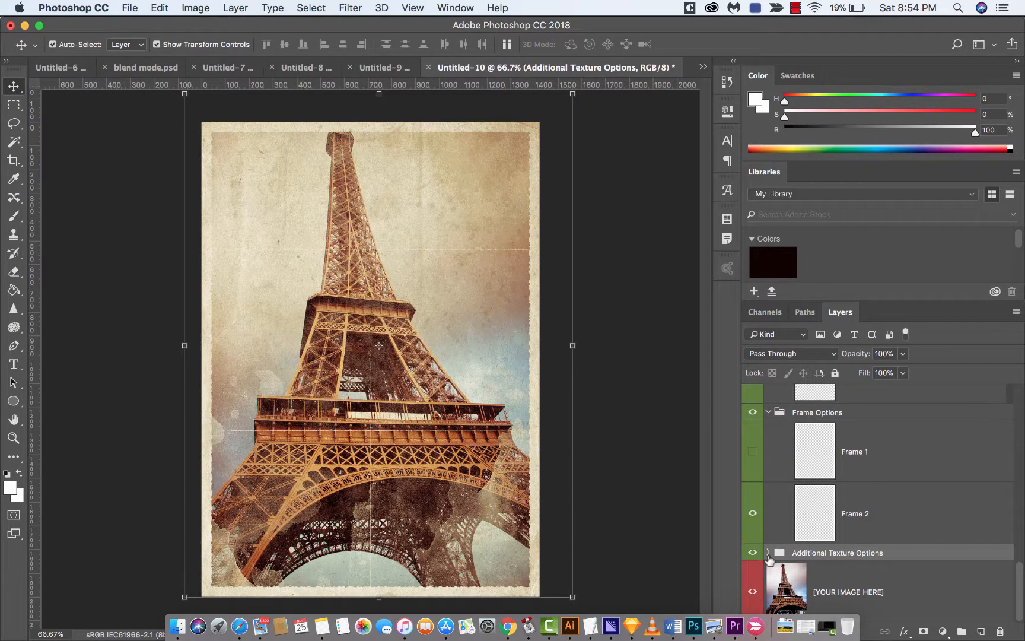
left_click(768, 553)
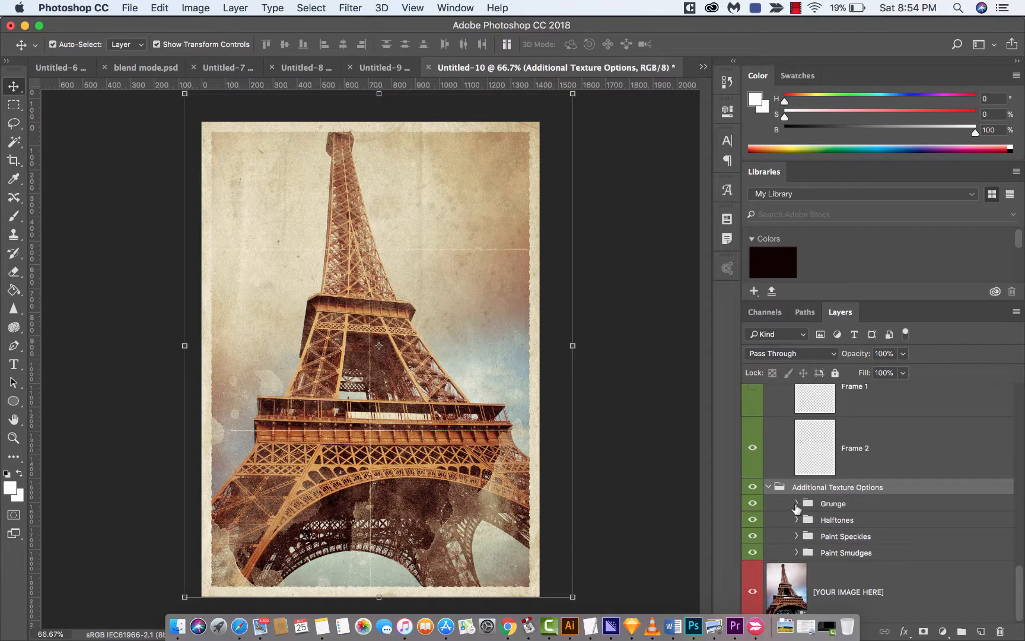
left_click(796, 503)
scroll(843, 486, "down", 3)
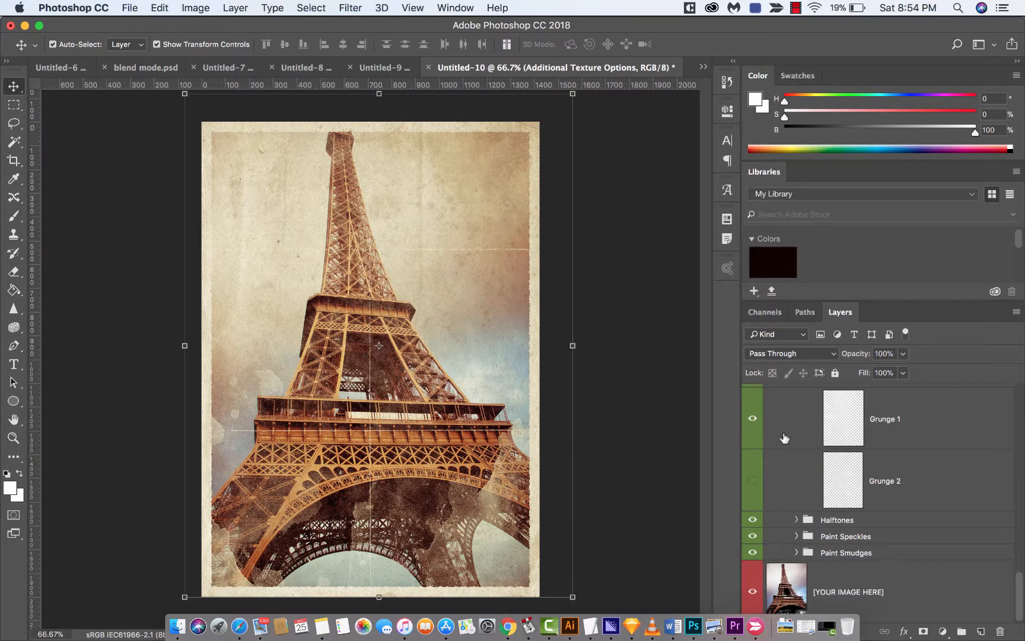
left_click(754, 421)
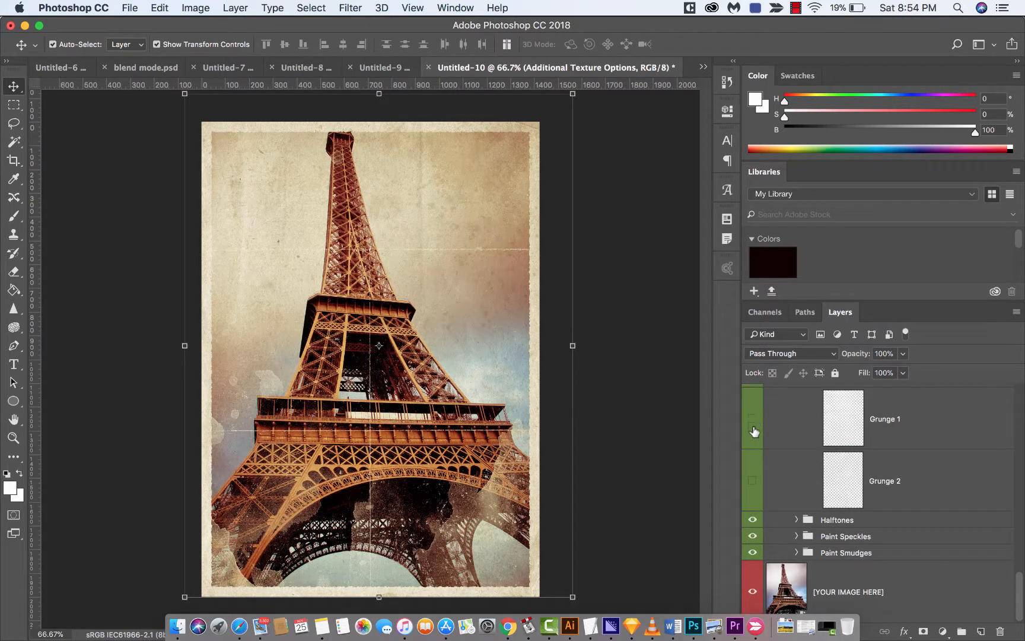
Try the Grunge 2 texture, hide it, and show Grunge 1 instead
left_click(753, 481)
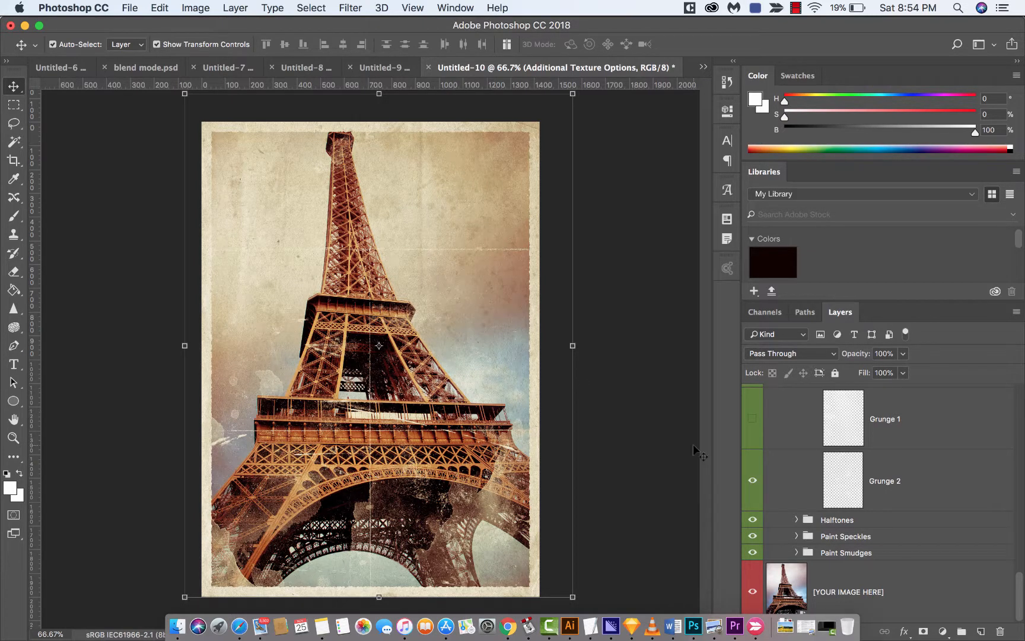
left_click(753, 419)
left_click(752, 480)
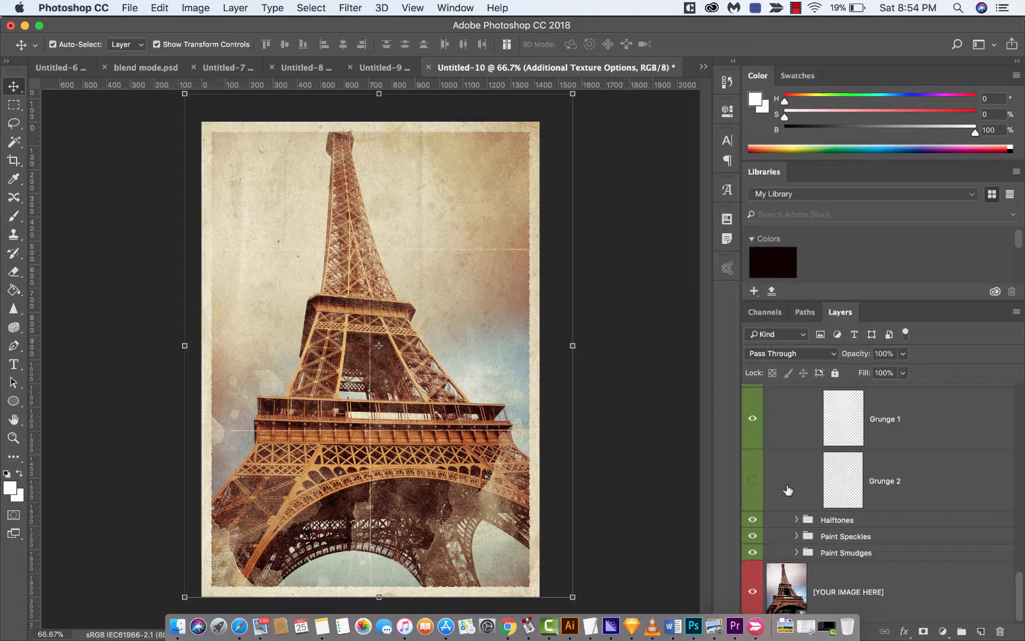
Show Paint Speckles 1 in the Paint Speckles subgroup and lower the opacity of the whole Additional Texture Options group
left_click(796, 536)
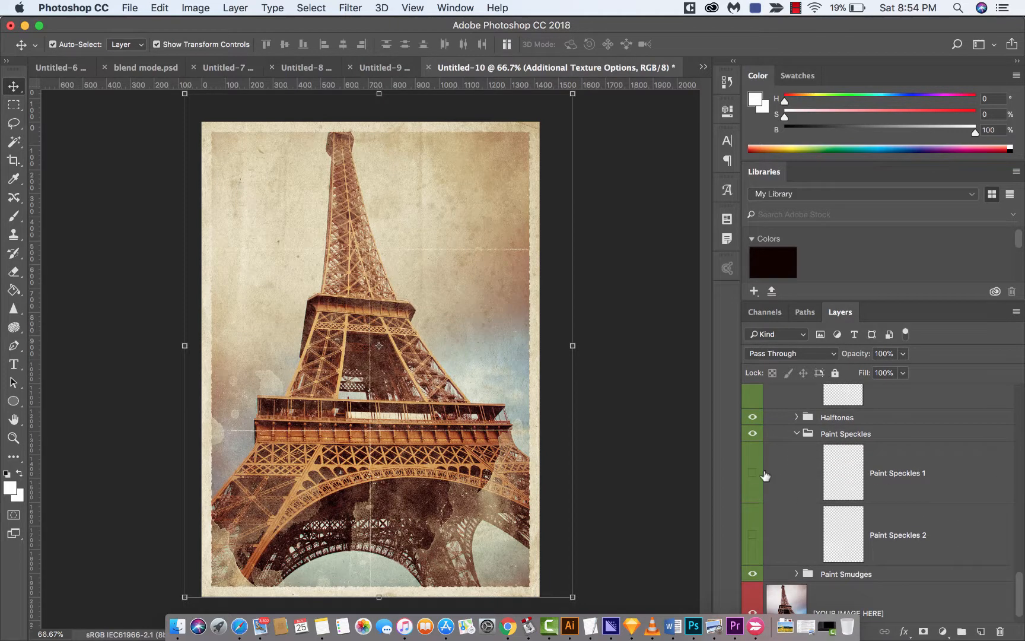
left_click(752, 475)
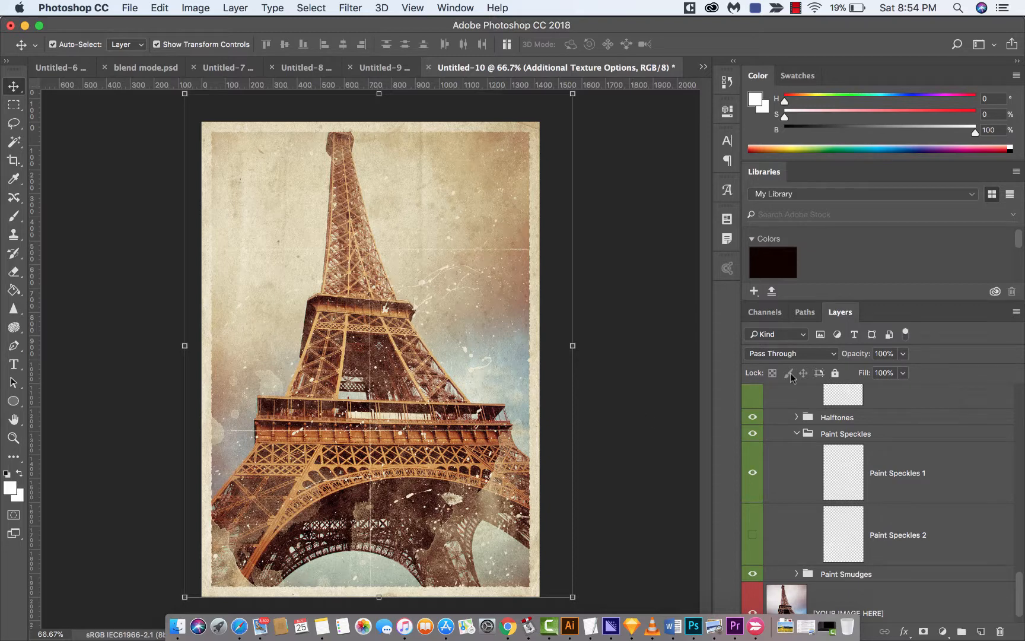
left_click(902, 354)
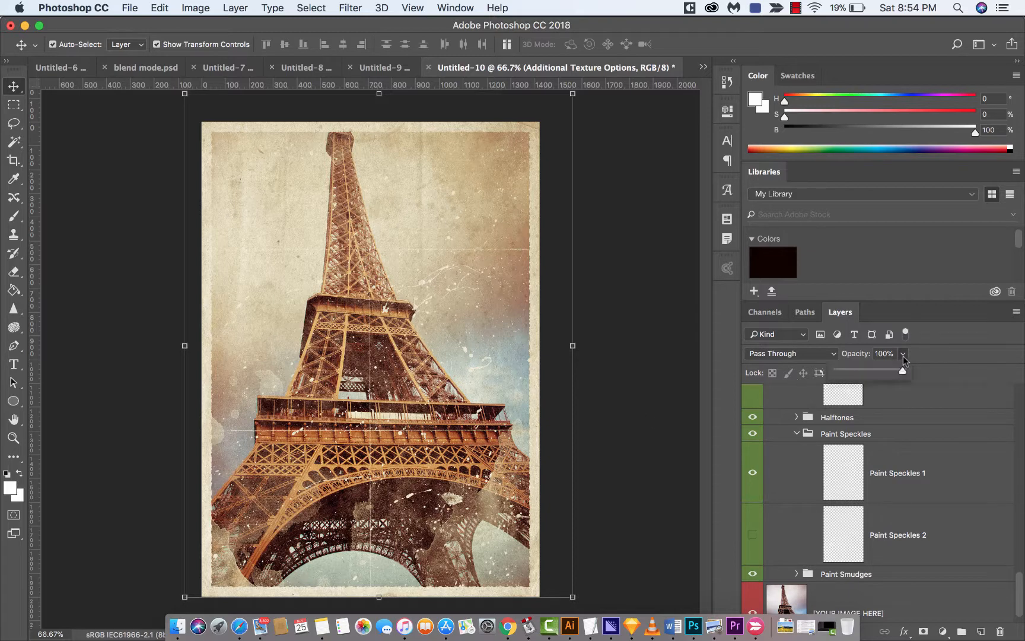
left_click_drag(906, 370, 866, 372)
left_click(678, 343)
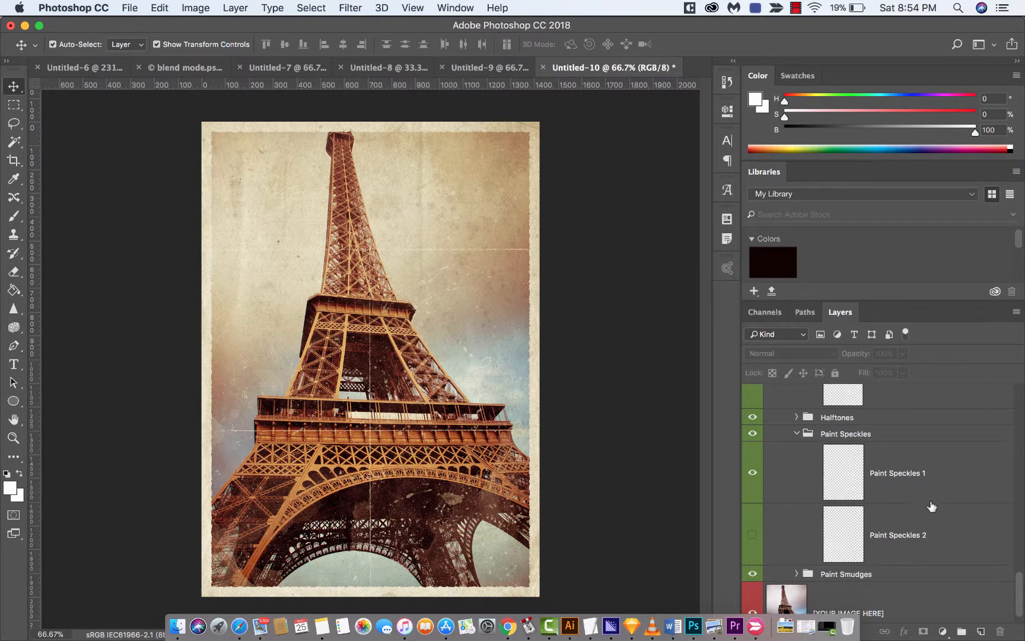
scroll(931, 507, "down", 2)
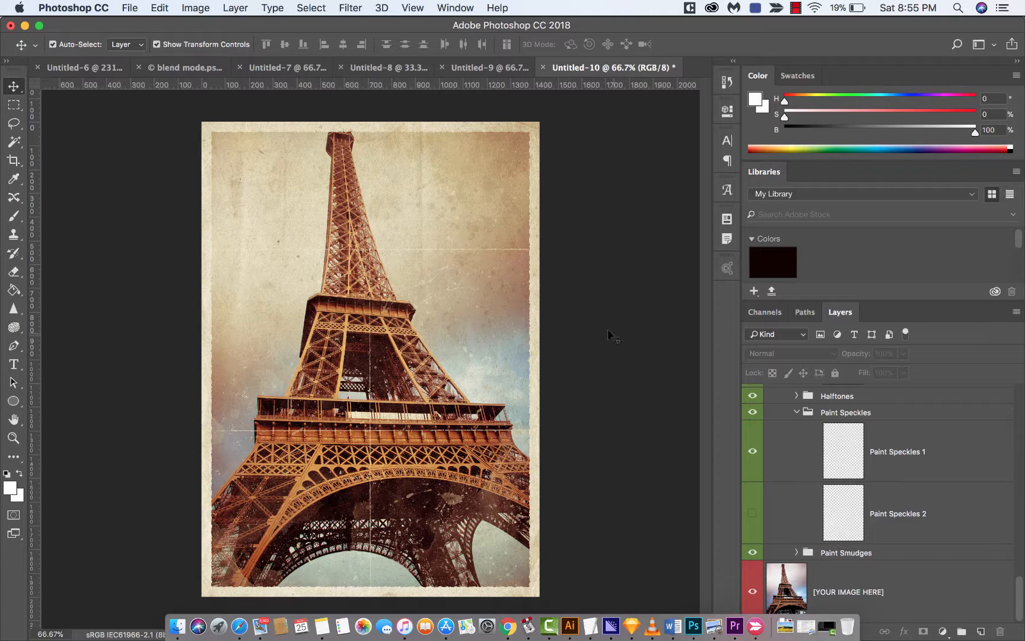
left_click(712, 7)
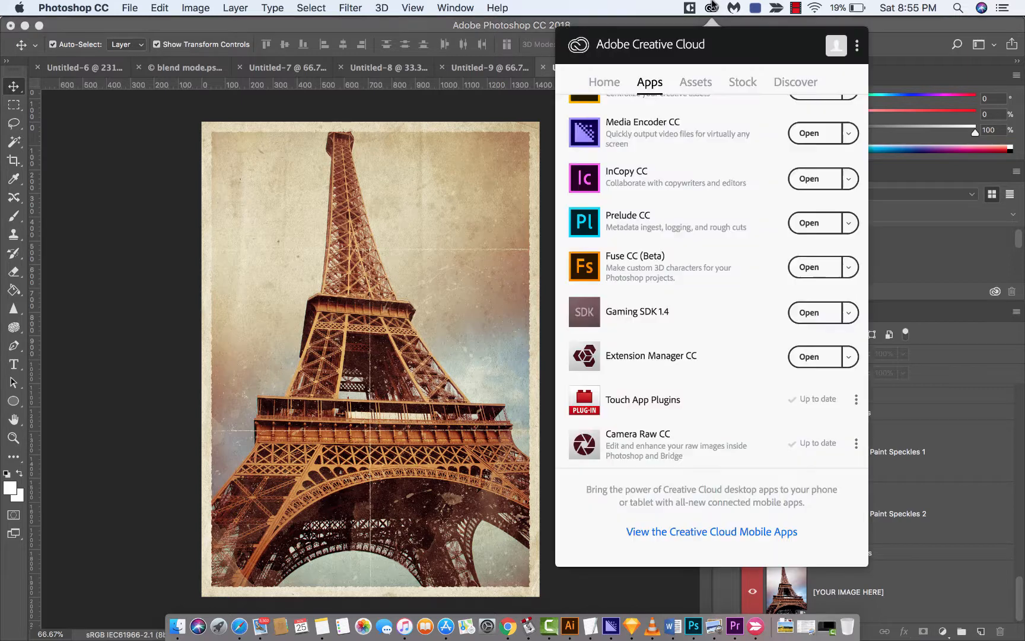
left_click(713, 7)
left_click(796, 7)
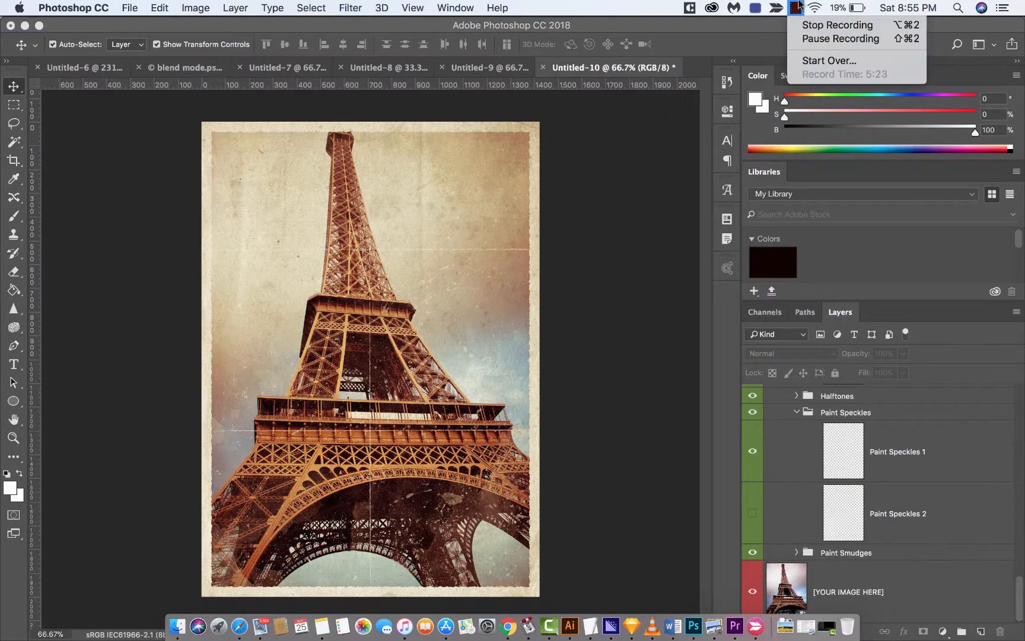